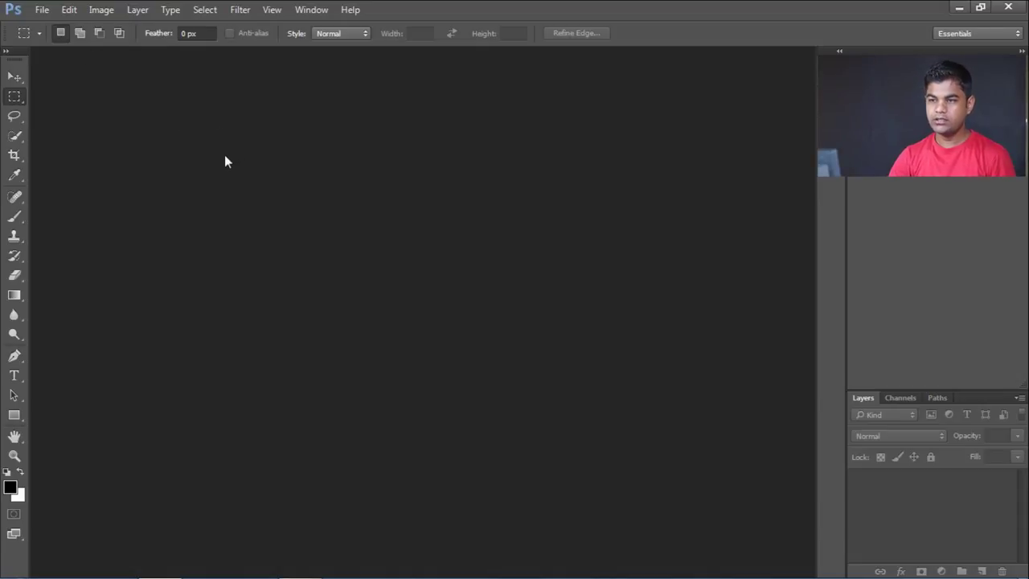
Step: Open 240453-1P1030U25785.jpg from Desktop > backdrop photo and dismiss the graphics warning
{"action": "left_click", "coordinate": [48, 10]}
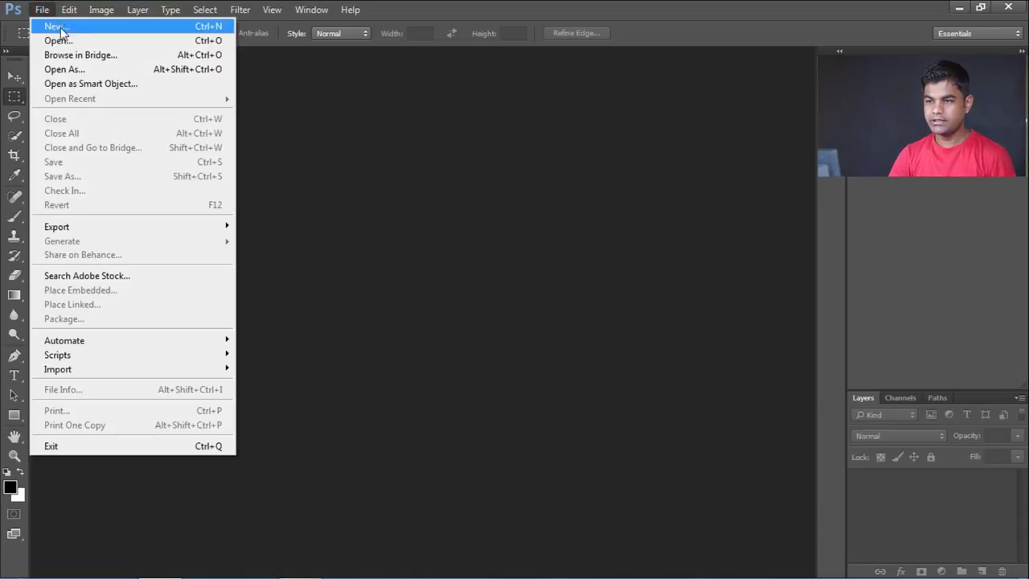
{"action": "left_click", "coordinate": [48, 23]}
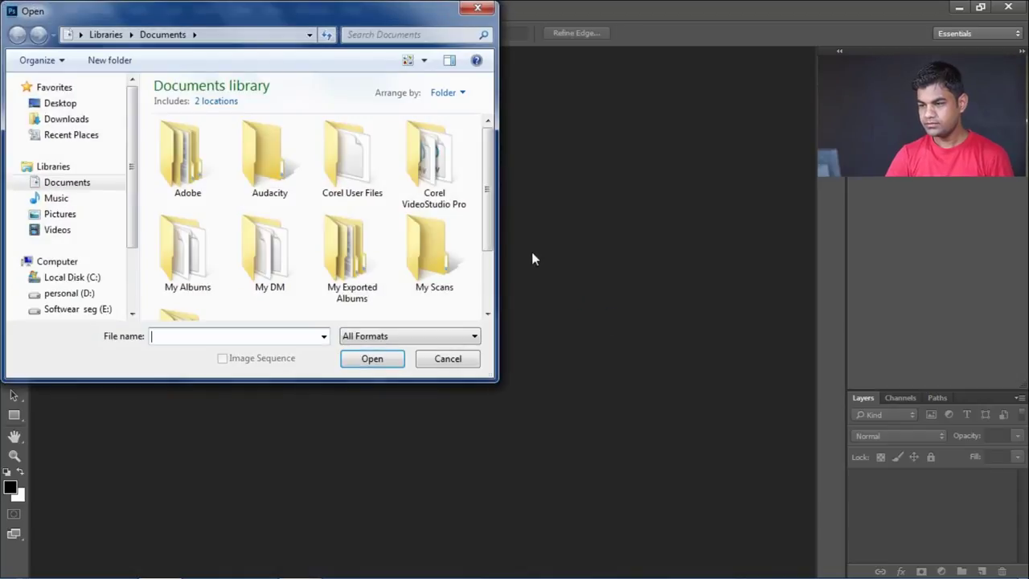
{"action": "left_click", "coordinate": [57, 102]}
{"action": "left_click_drag", "start_coordinate": [486, 109], "coordinate": [487, 153]}
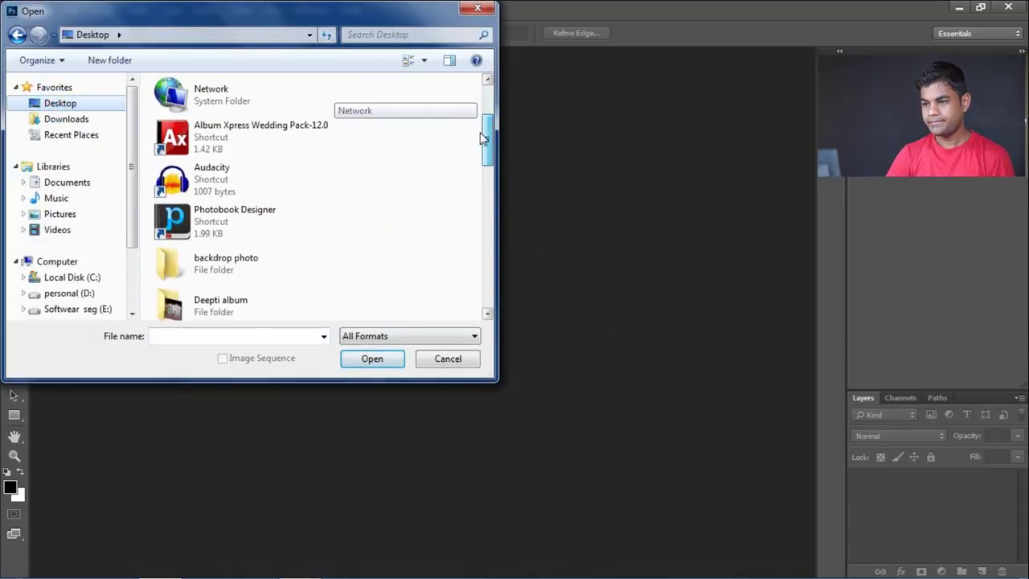
{"action": "double_click", "coordinate": [283, 191]}
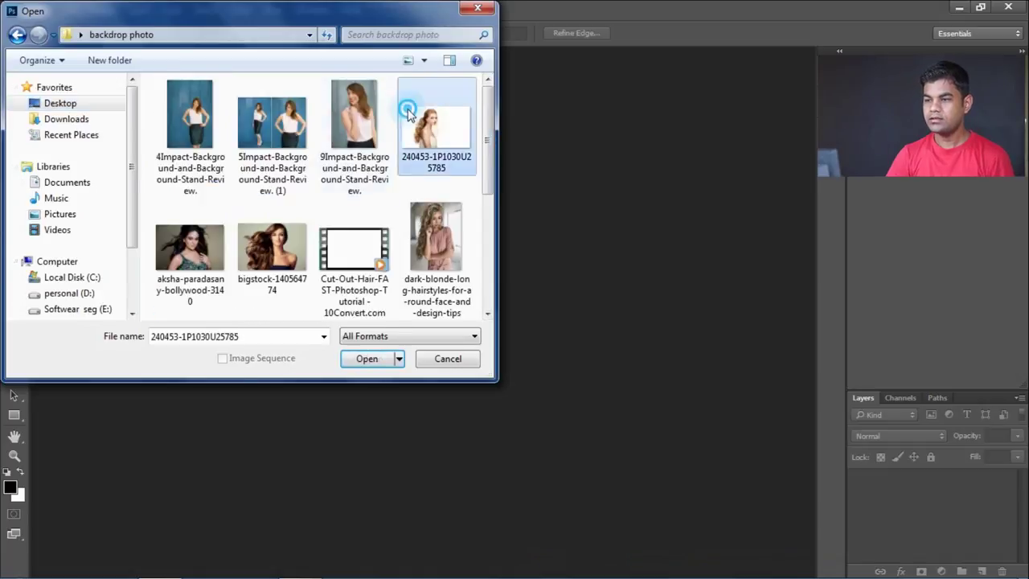
{"action": "double_click", "coordinate": [408, 107]}
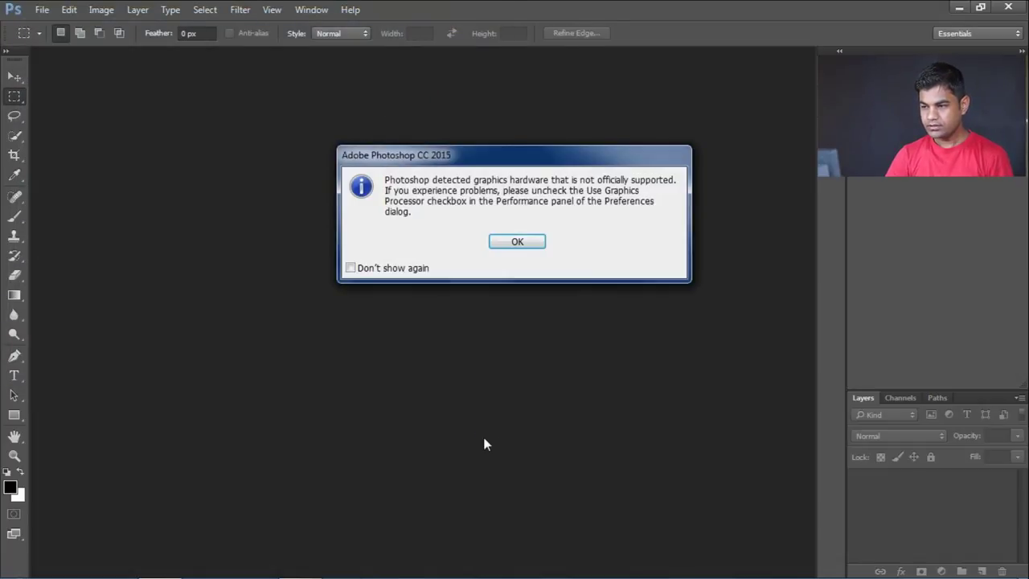
{"action": "left_click", "coordinate": [519, 241]}
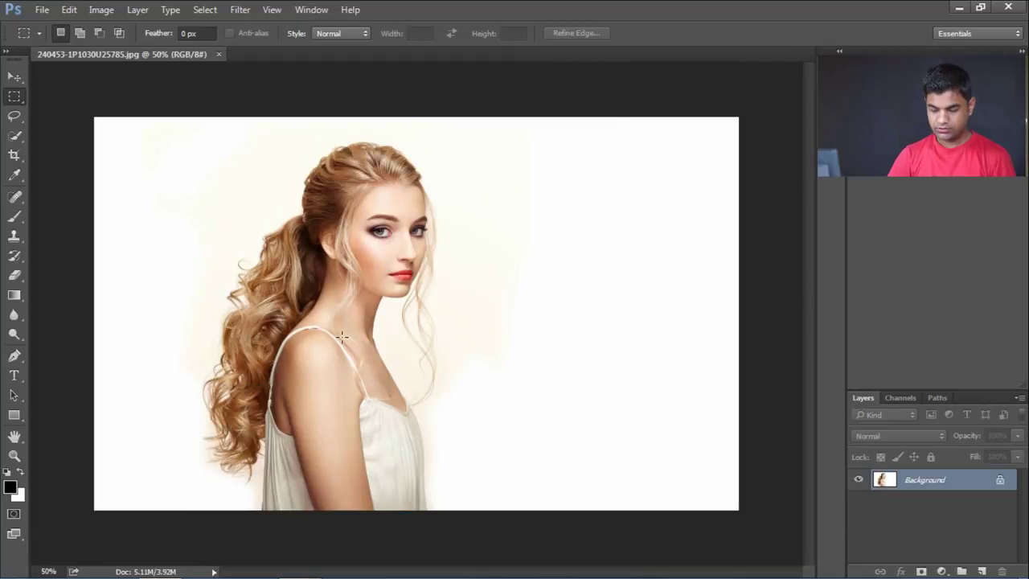
Step: Unlock the Background layer into Layer 0 and switch the panel to Channels
{"action": "scroll", "coordinate": [341, 336], "scroll_direction": "up", "scroll_amount": 2}
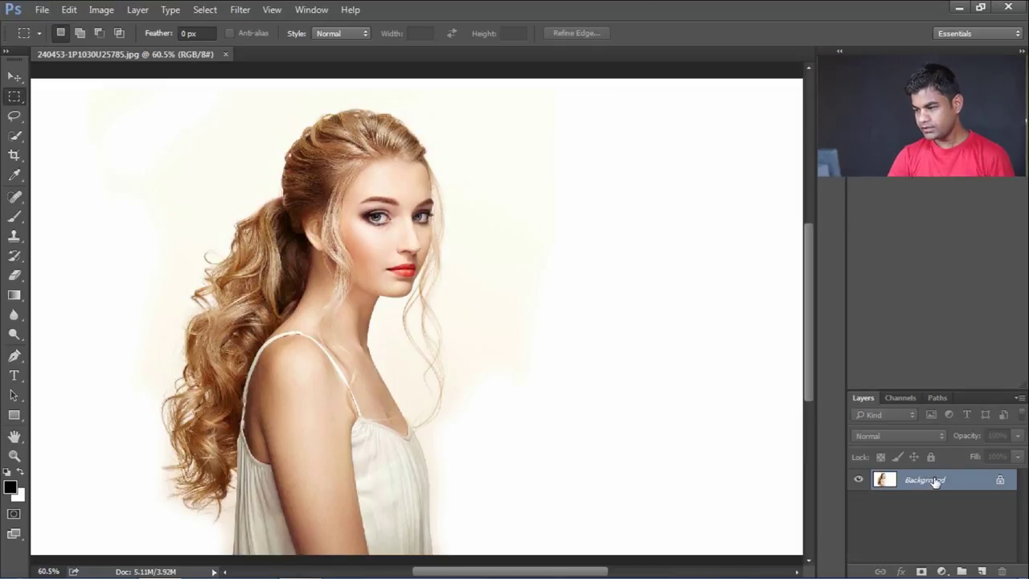
{"action": "left_click", "coordinate": [999, 482]}
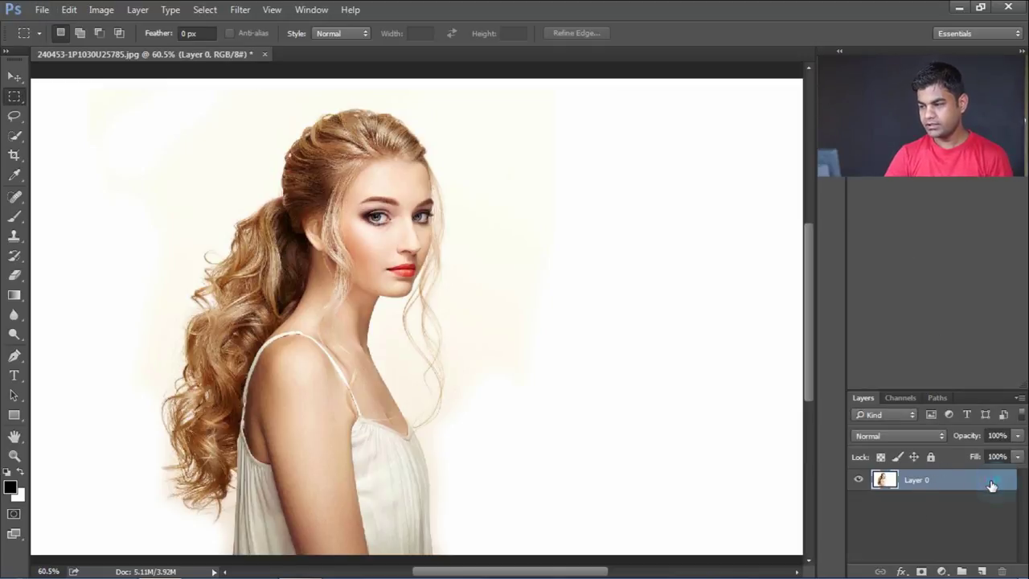
{"action": "left_click", "coordinate": [897, 398]}
{"action": "left_click", "coordinate": [936, 397]}
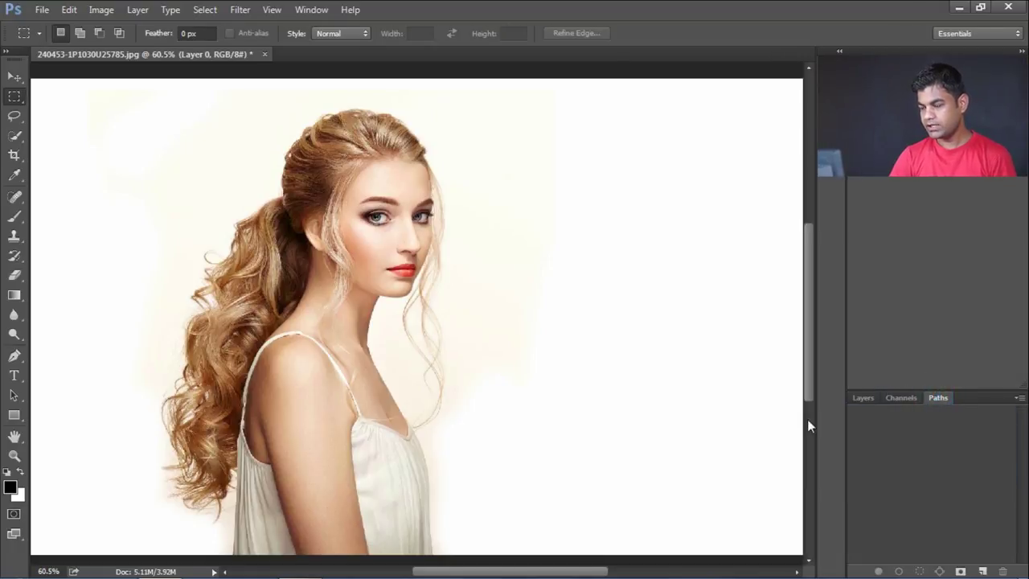
{"action": "left_click", "coordinate": [861, 397]}
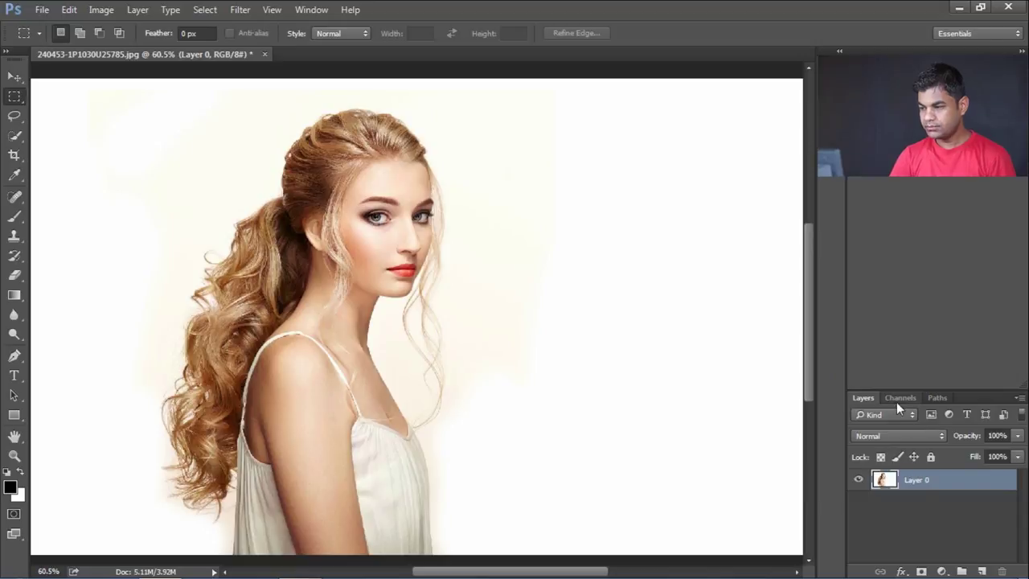
{"action": "left_click", "coordinate": [898, 398]}
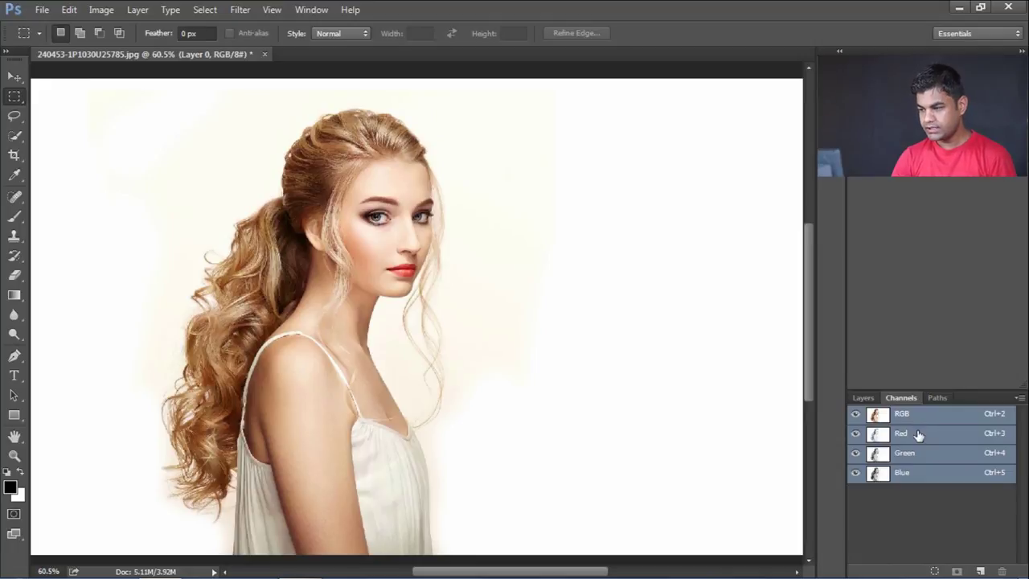
Step: Compare the Red, Green and Blue channels, then duplicate Blue into a Blue copy channel
{"action": "left_click", "coordinate": [919, 434]}
{"action": "left_click", "coordinate": [919, 453]}
{"action": "left_click", "coordinate": [921, 473]}
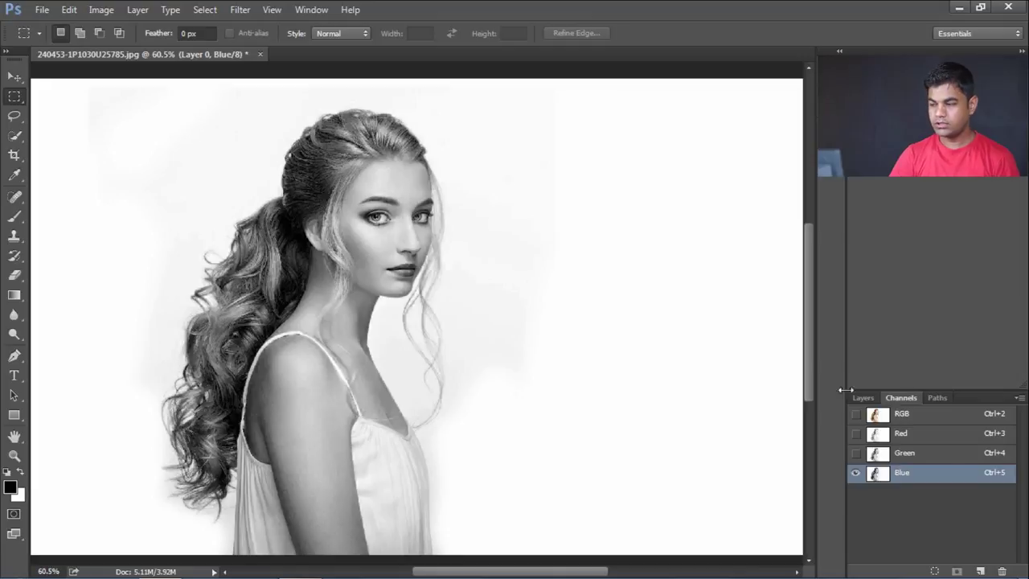
{"action": "left_click", "coordinate": [925, 454]}
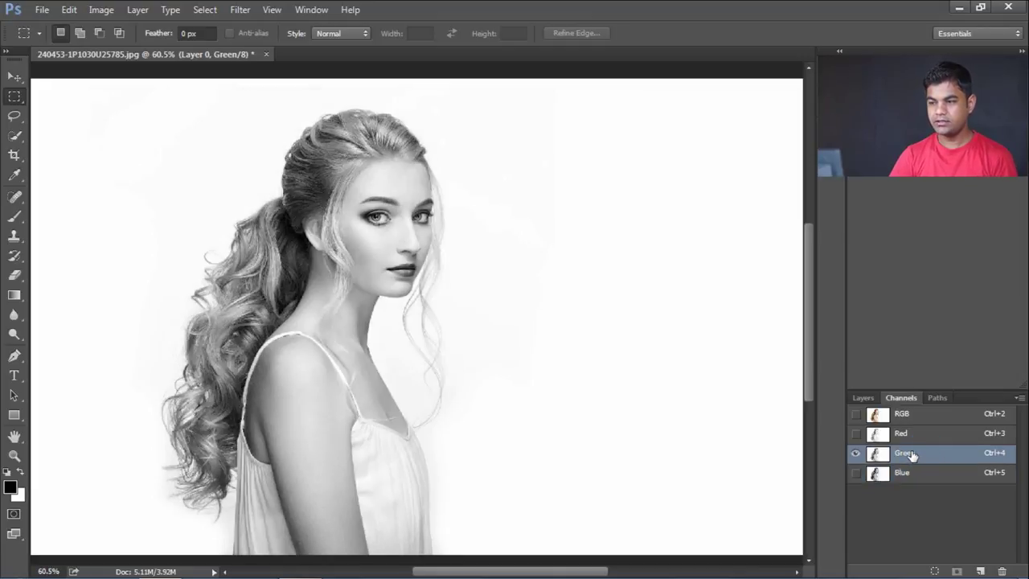
{"action": "left_click", "coordinate": [904, 433]}
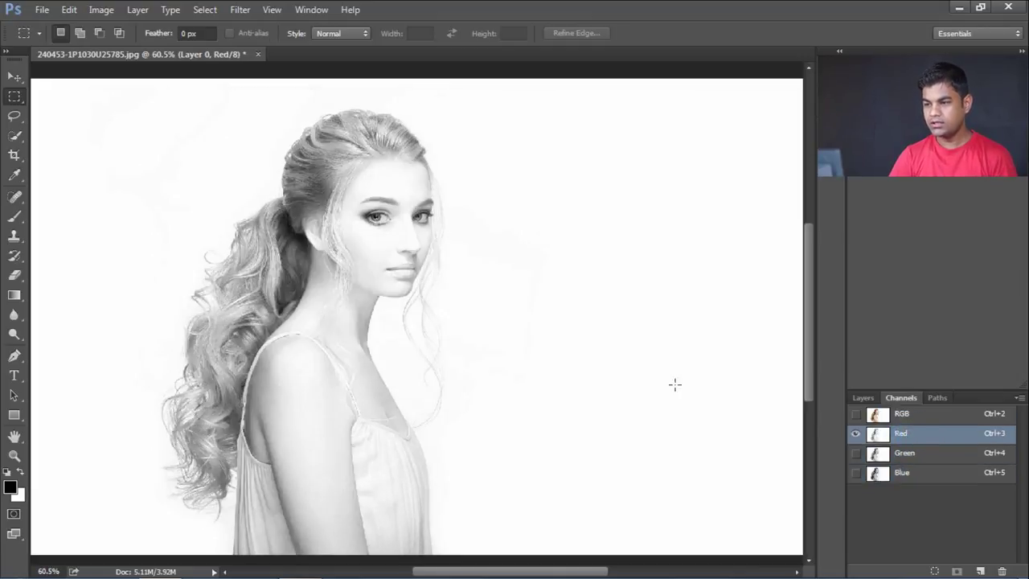
{"action": "left_click", "coordinate": [904, 476]}
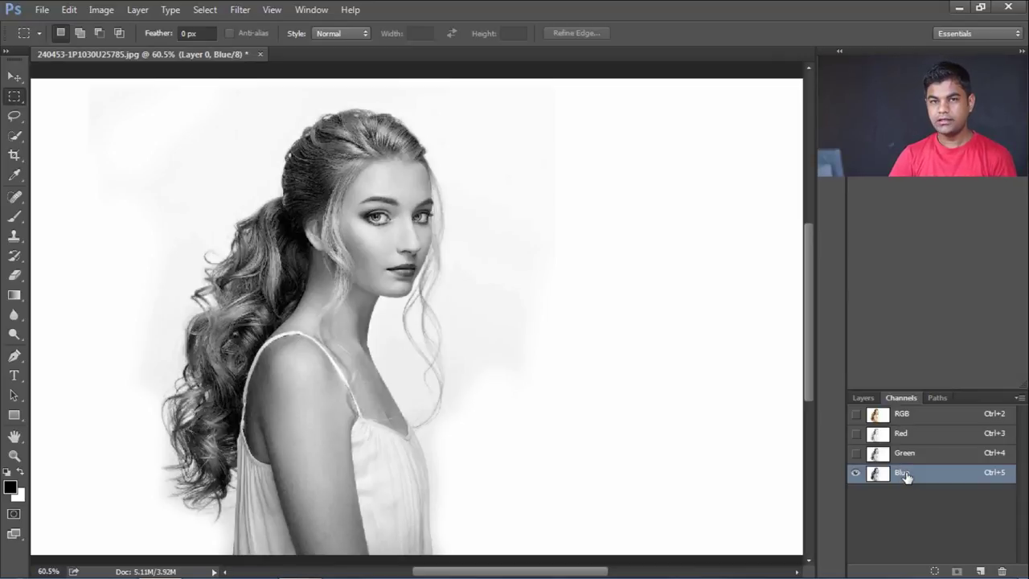
{"action": "left_click_drag", "start_coordinate": [906, 476], "coordinate": [979, 570]}
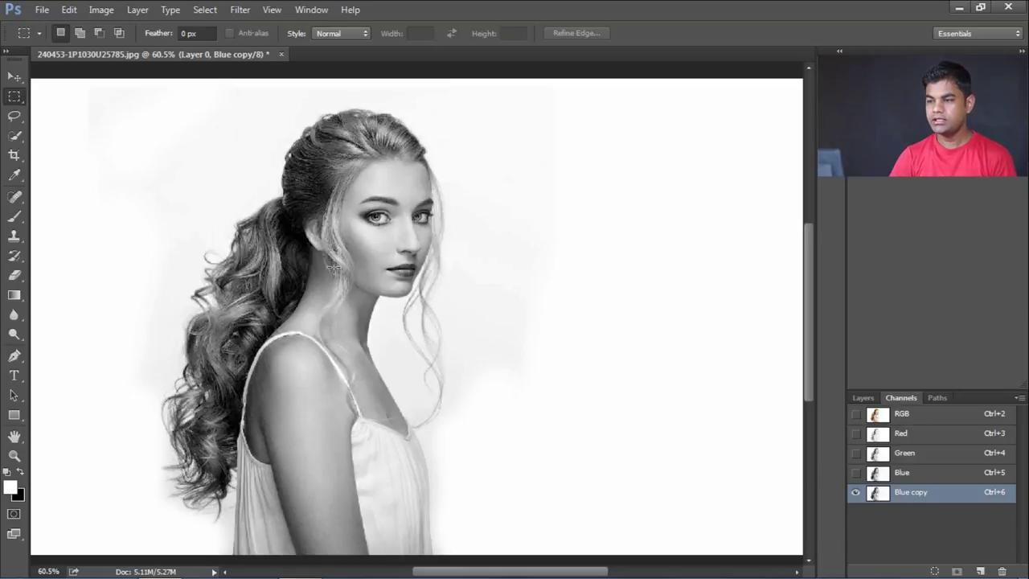
Step: Open Curves on Blue copy and drag the black input point right to 70
{"action": "scroll", "coordinate": [334, 266], "scroll_direction": "down", "scroll_amount": 2}
{"action": "scroll", "coordinate": [335, 257], "scroll_direction": "down", "scroll_amount": 2}
{"action": "scroll", "coordinate": [336, 248], "scroll_direction": "up", "scroll_amount": 5}
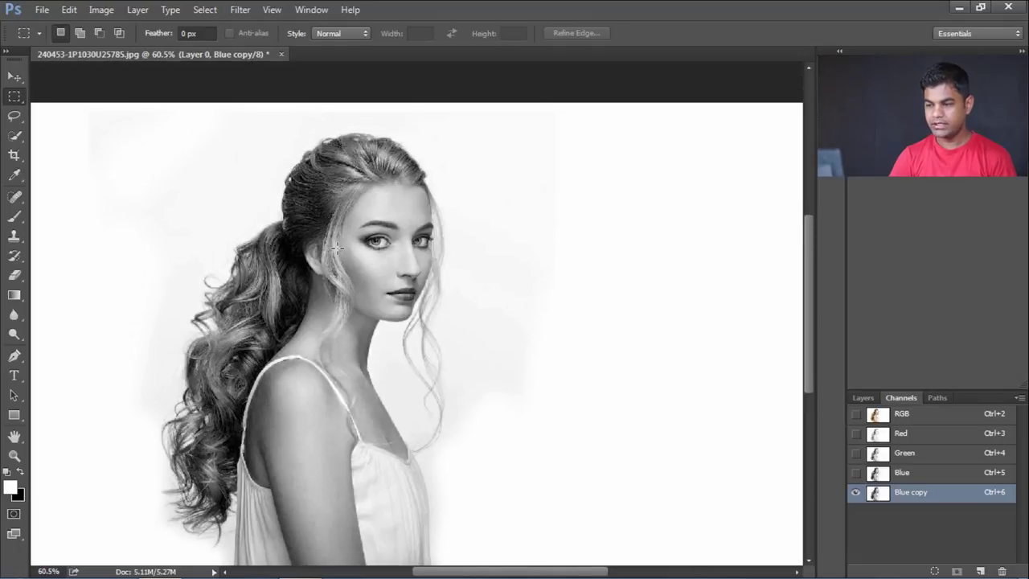
{"action": "scroll", "coordinate": [337, 248], "scroll_direction": "down", "scroll_amount": 2}
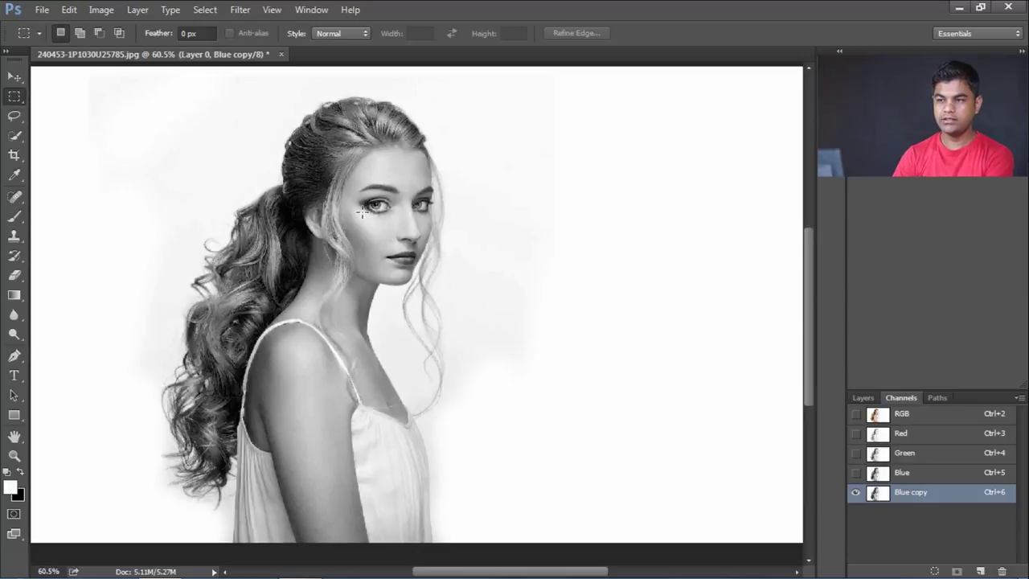
{"action": "left_click", "coordinate": [102, 10]}
{"action": "mouse_move", "coordinate": [124, 48]}
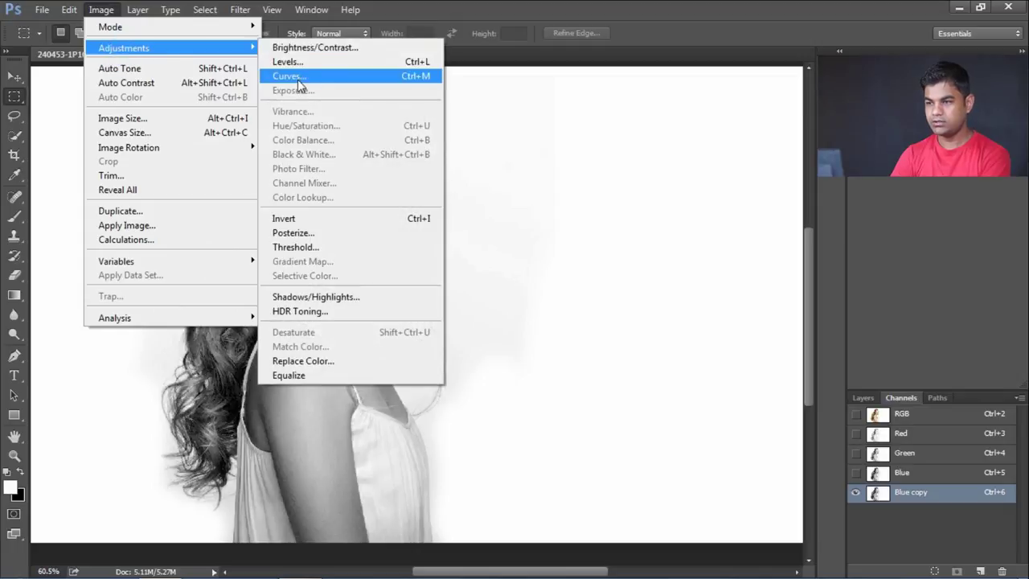
{"action": "left_click", "coordinate": [288, 76]}
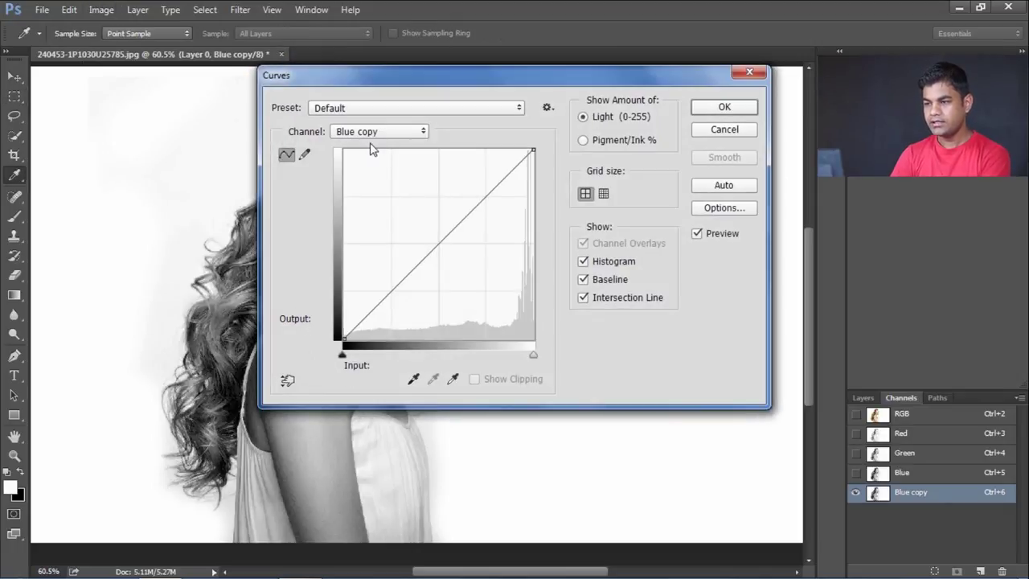
{"action": "left_click_drag", "start_coordinate": [383, 77], "coordinate": [453, 203]}
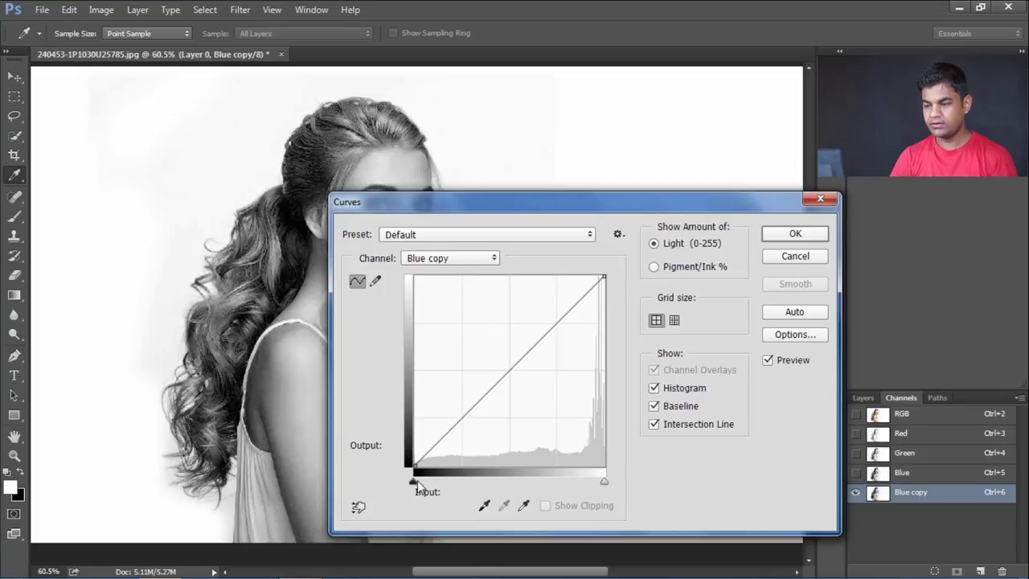
{"action": "left_click_drag", "start_coordinate": [413, 483], "coordinate": [465, 481]}
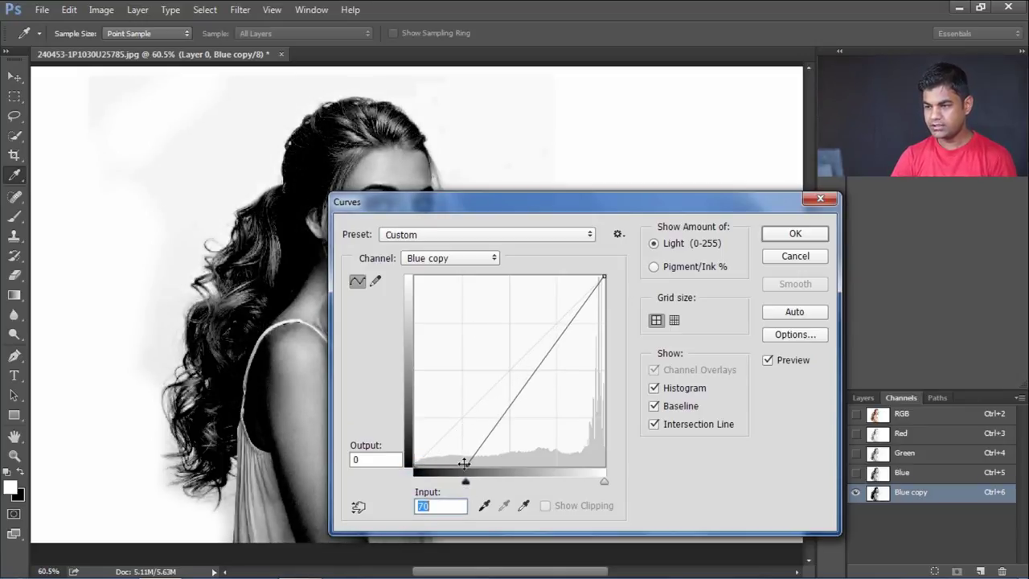
{"action": "left_click_drag", "start_coordinate": [381, 201], "coordinate": [434, 187]}
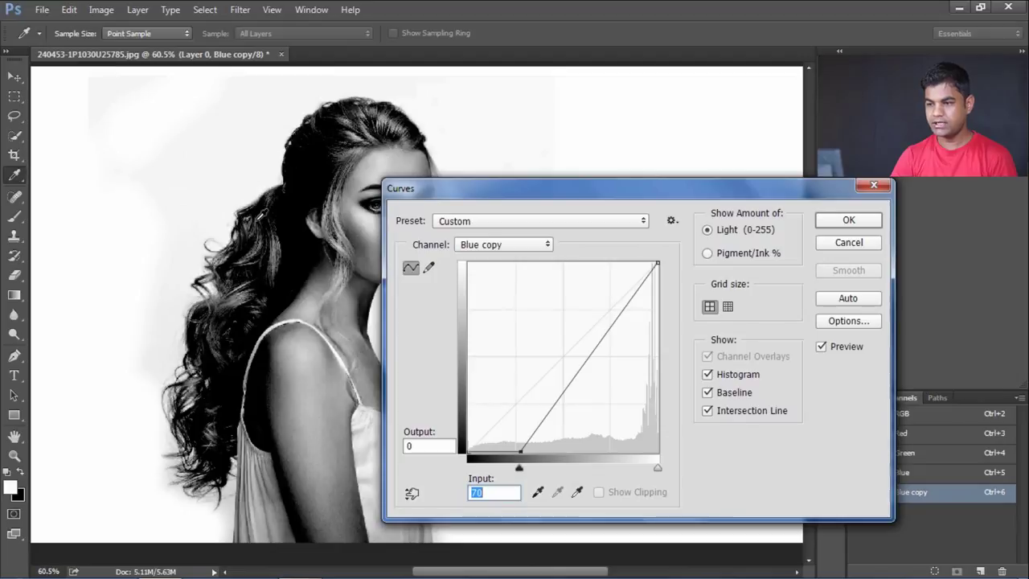
Step: Bend the curve down, set black point 23 and white input 239, and apply
{"action": "mouse_move", "coordinate": [569, 380]}
{"action": "left_mouse_down"}
{"action": "mouse_move", "coordinate": [587, 403]}
{"action": "mouse_move", "coordinate": [571, 397]}
{"action": "left_mouse_up"}
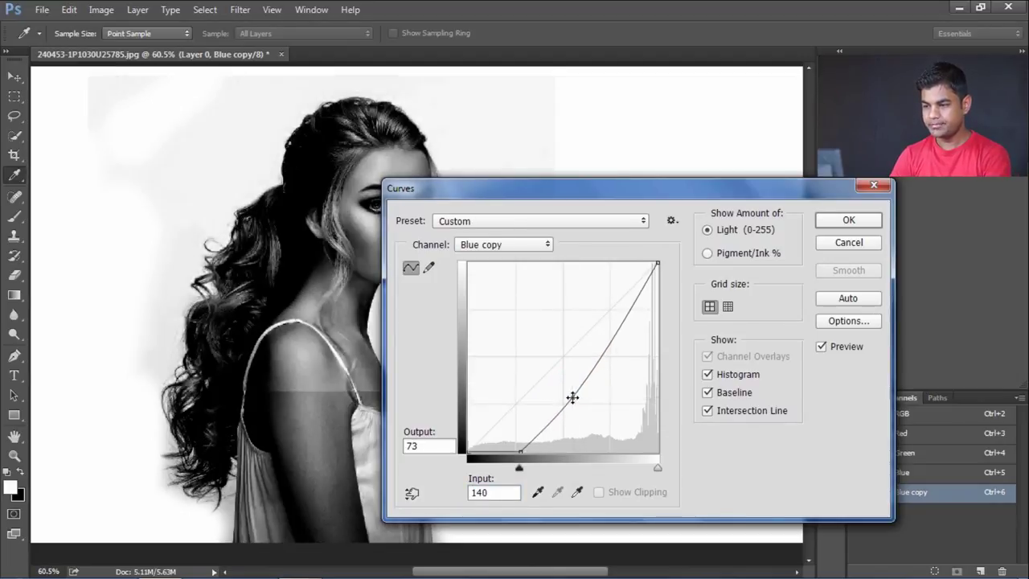
{"action": "left_click_drag", "start_coordinate": [521, 448], "coordinate": [496, 466]}
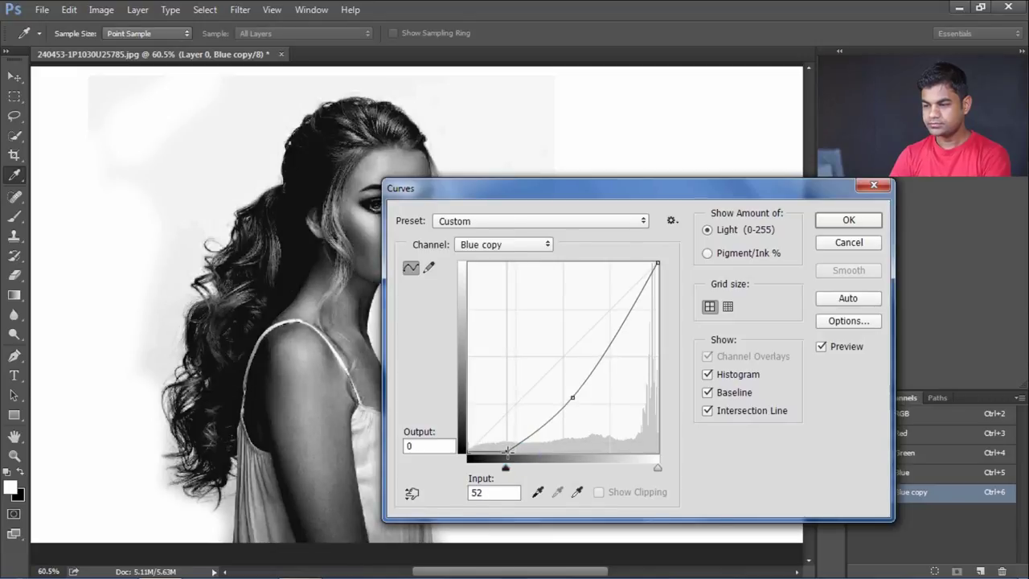
{"action": "left_click_drag", "start_coordinate": [495, 466], "coordinate": [484, 466]}
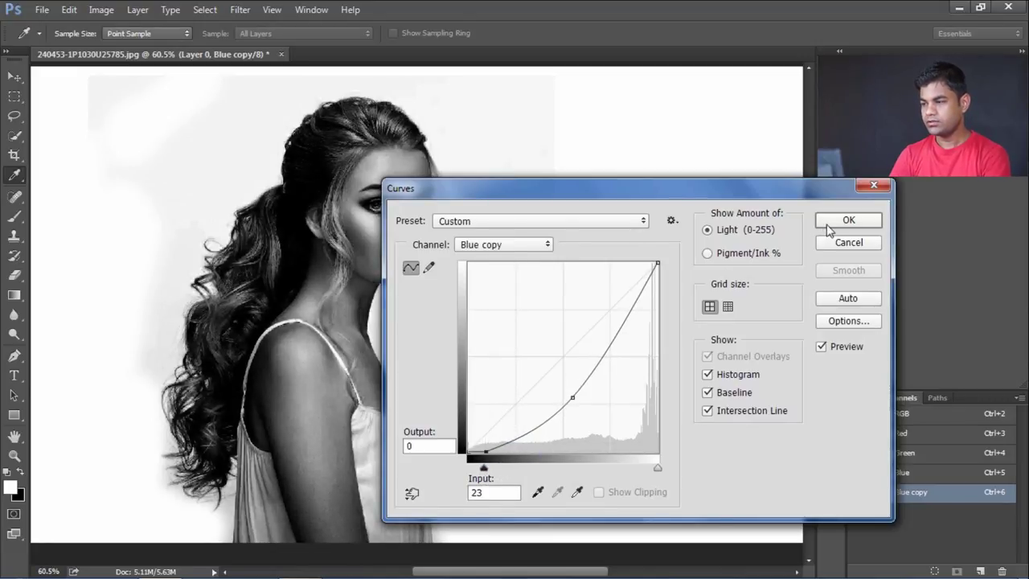
{"action": "left_click", "coordinate": [657, 264]}
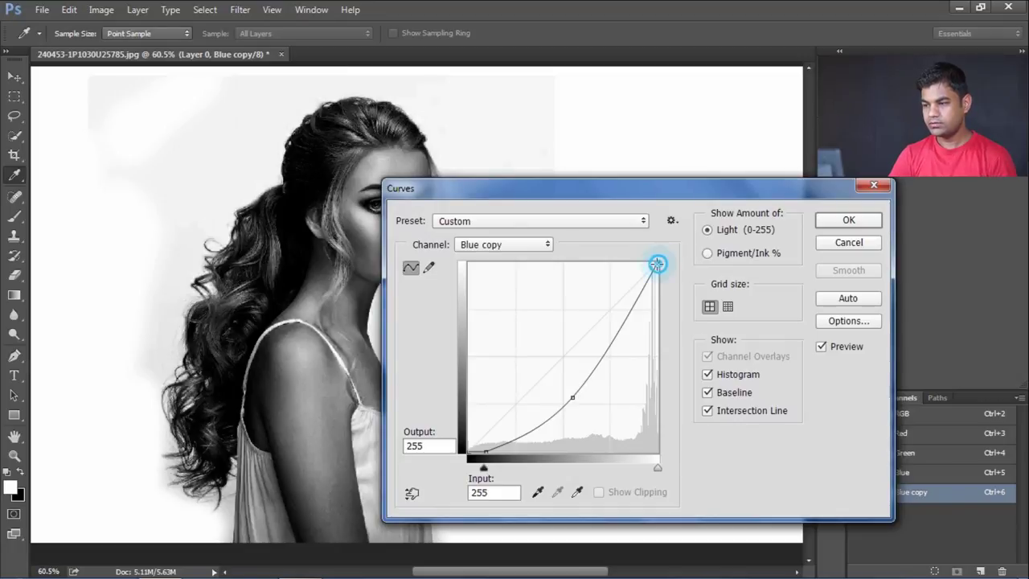
{"action": "left_click_drag", "start_coordinate": [658, 264], "coordinate": [646, 262]}
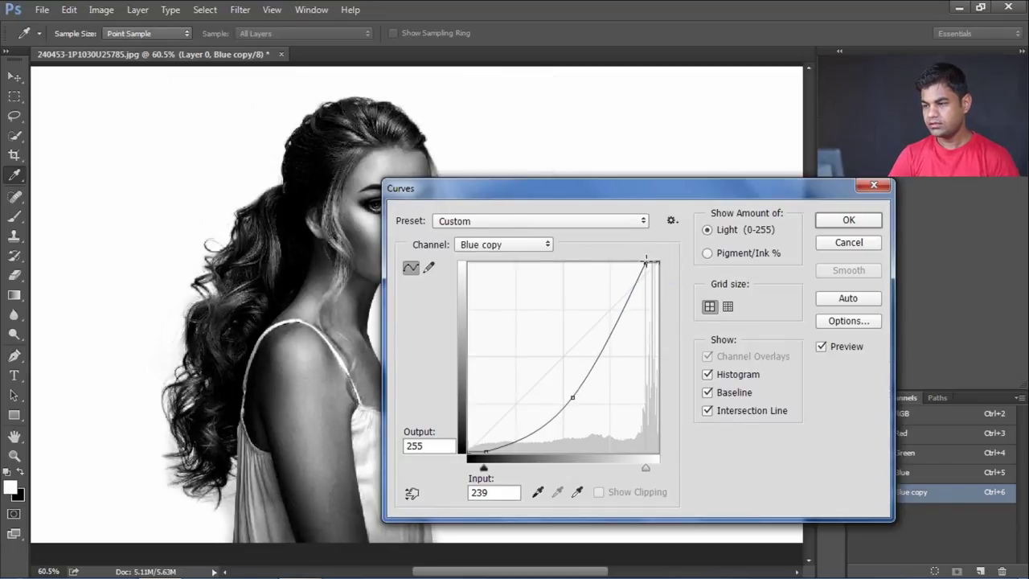
{"action": "left_click", "coordinate": [849, 221]}
{"action": "key", "text": "m"}
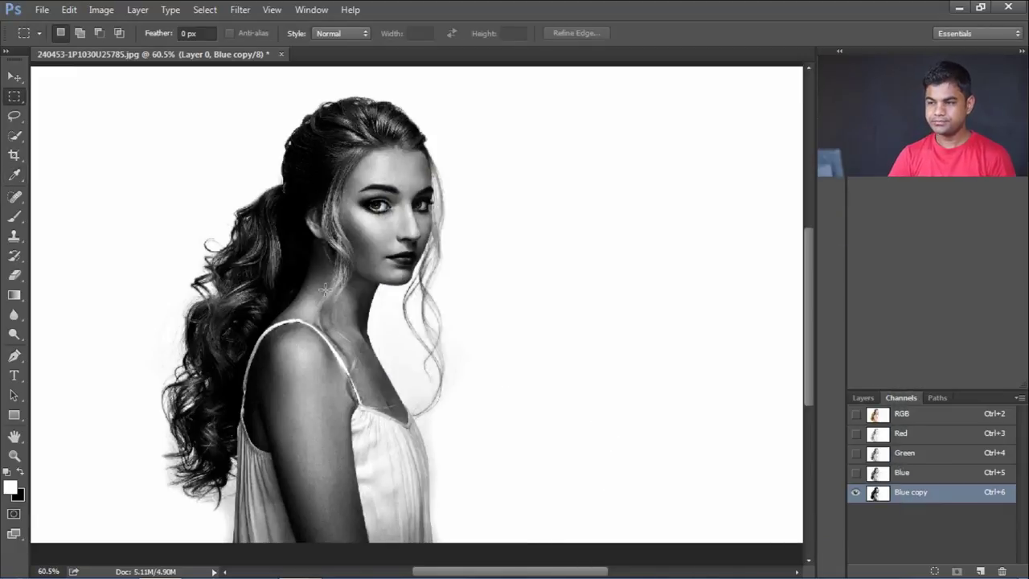
Step: Apply Levels to Blue copy with black input 122, midtone 0.05 and white input 209
{"action": "left_click", "coordinate": [97, 9]}
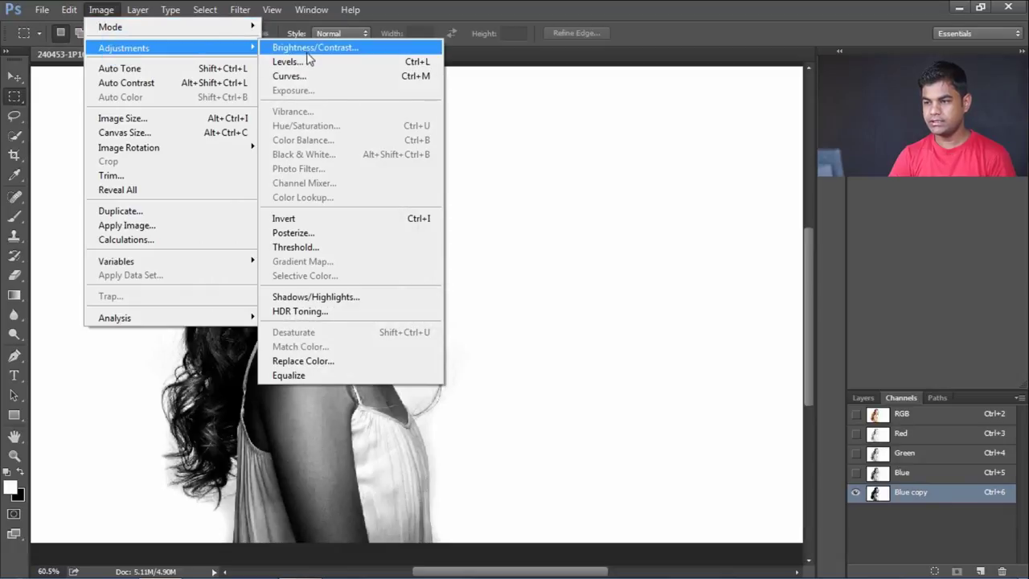
{"action": "left_click", "coordinate": [305, 62]}
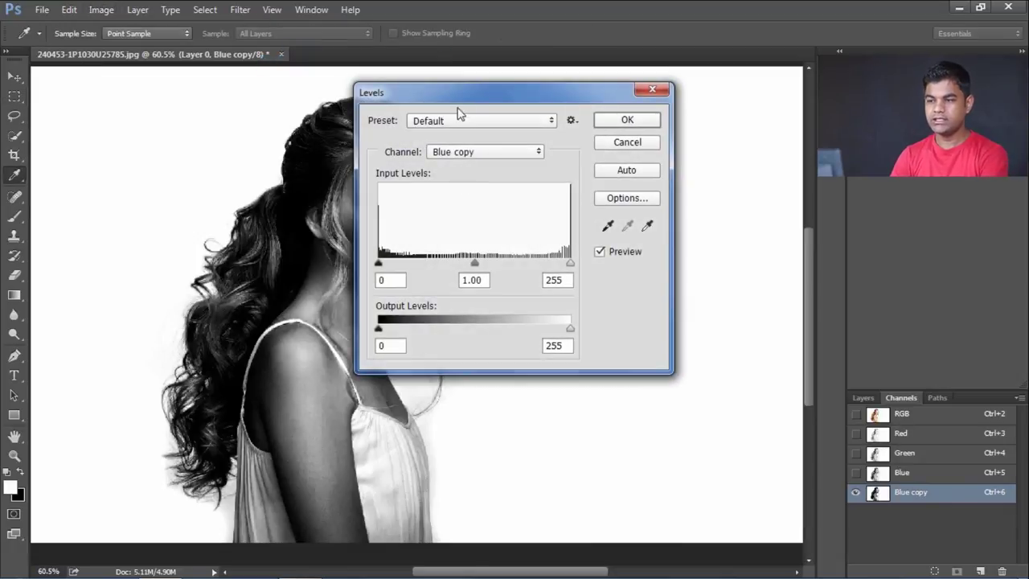
{"action": "left_click_drag", "start_coordinate": [462, 101], "coordinate": [565, 94]}
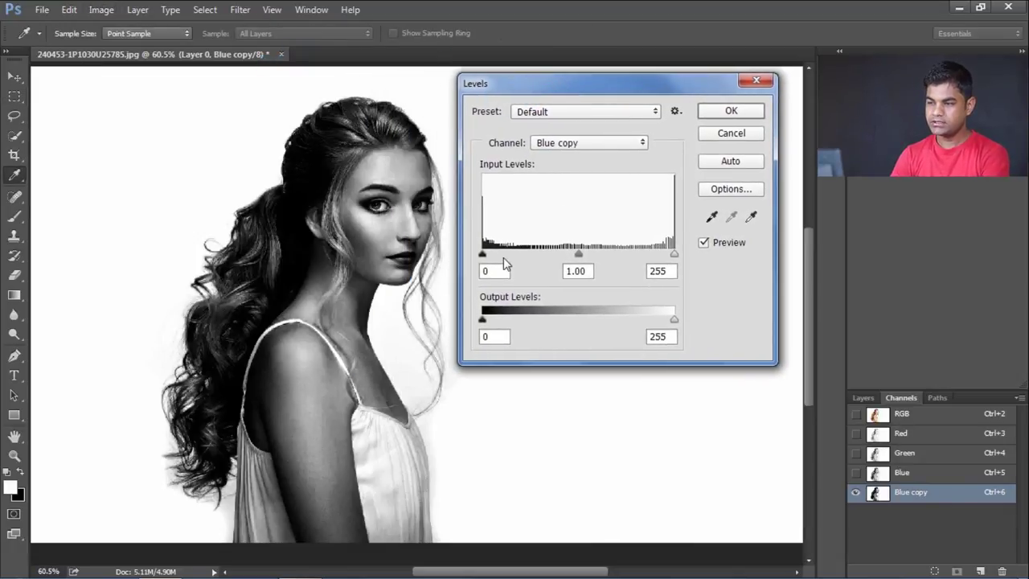
{"action": "left_click_drag", "start_coordinate": [483, 255], "coordinate": [561, 258]}
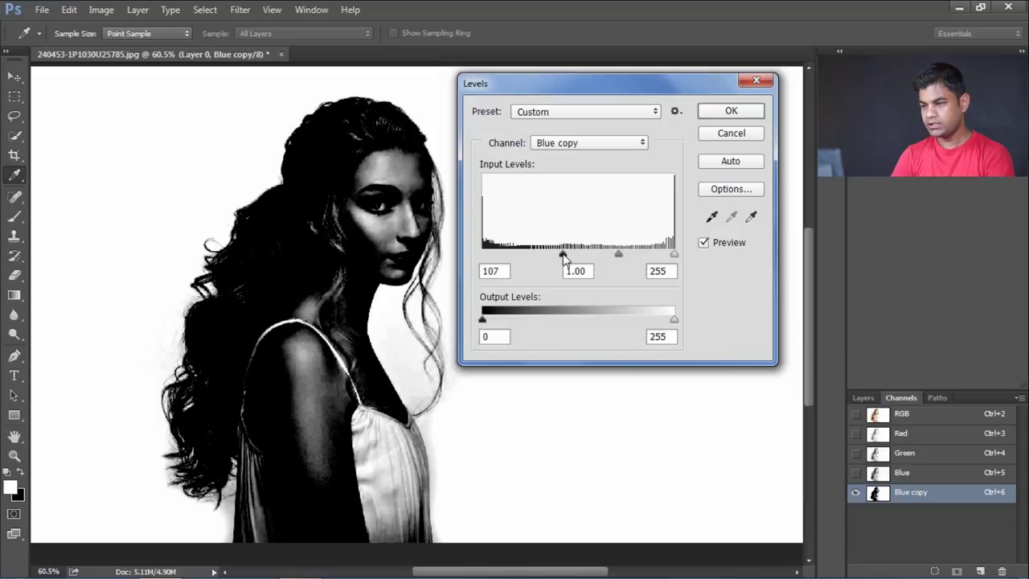
{"action": "left_click_drag", "start_coordinate": [673, 254], "coordinate": [643, 258]}
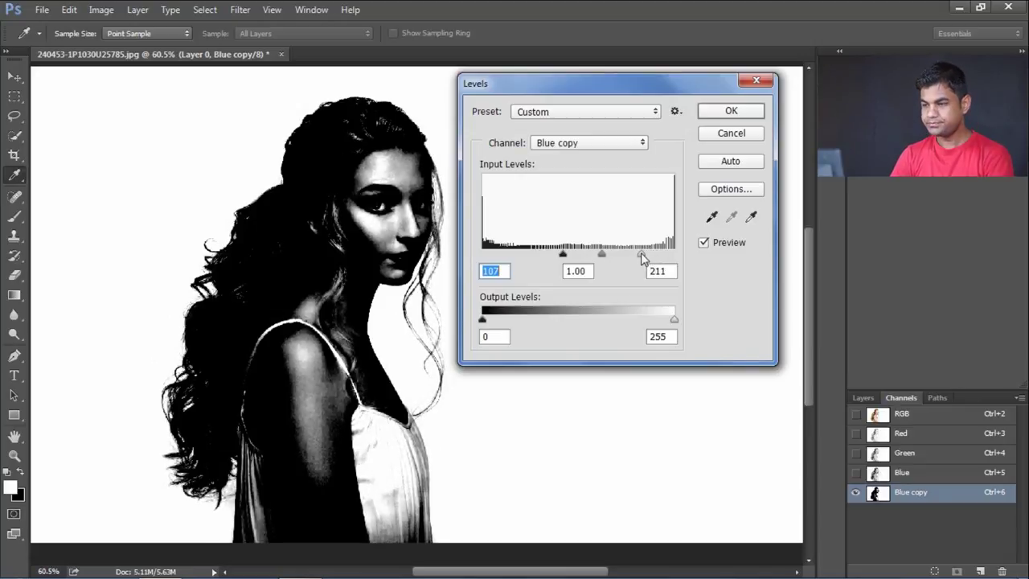
{"action": "left_click", "coordinate": [641, 258]}
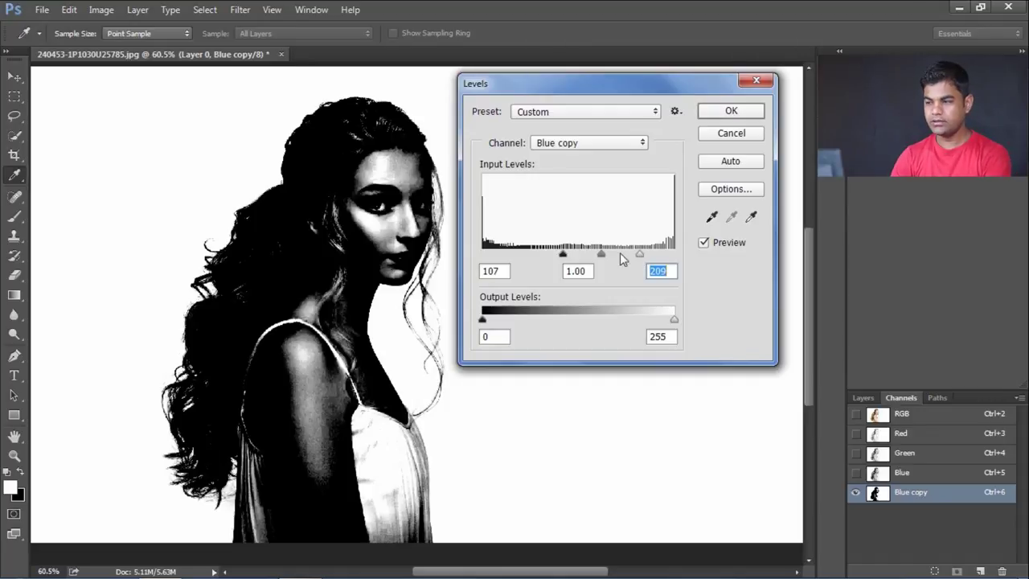
{"action": "left_click_drag", "start_coordinate": [563, 258], "coordinate": [638, 255]}
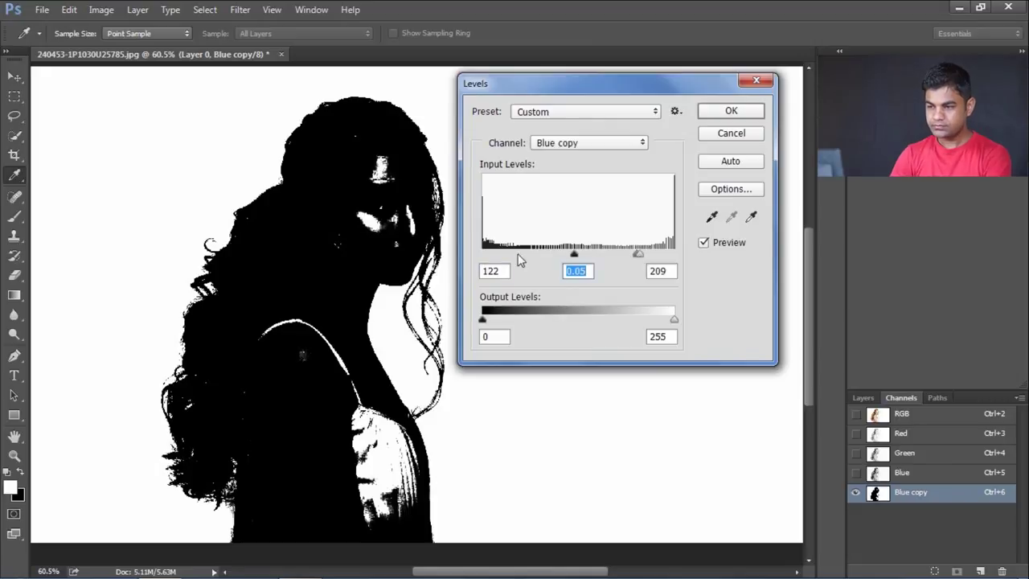
{"action": "left_click", "coordinate": [730, 112]}
Step: Load Blue copy as a selection and add it as a layer mask on Layer 0
{"action": "key", "text": "m"}
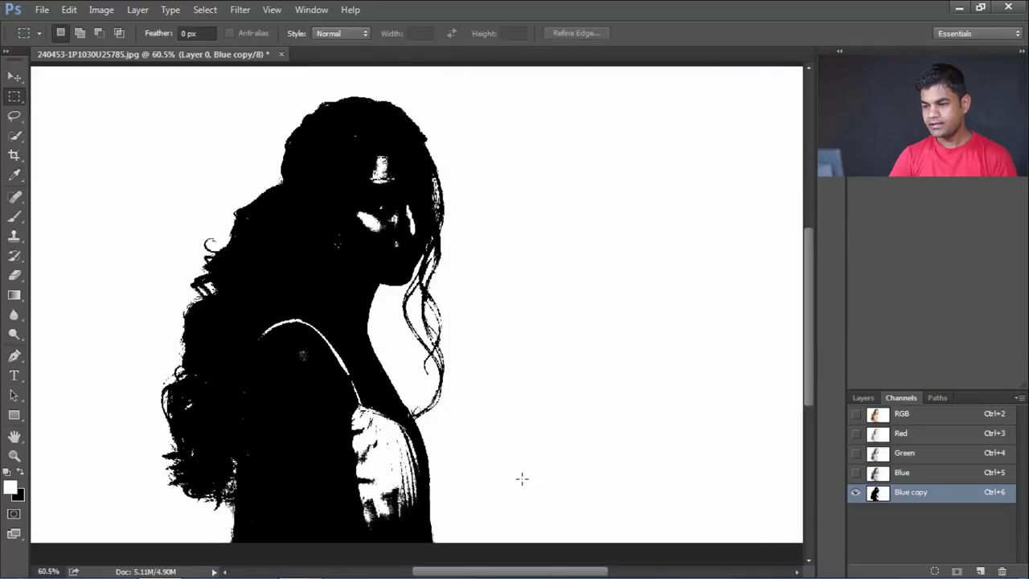
{"action": "scroll", "coordinate": [522, 479], "scroll_direction": "up", "scroll_amount": 2}
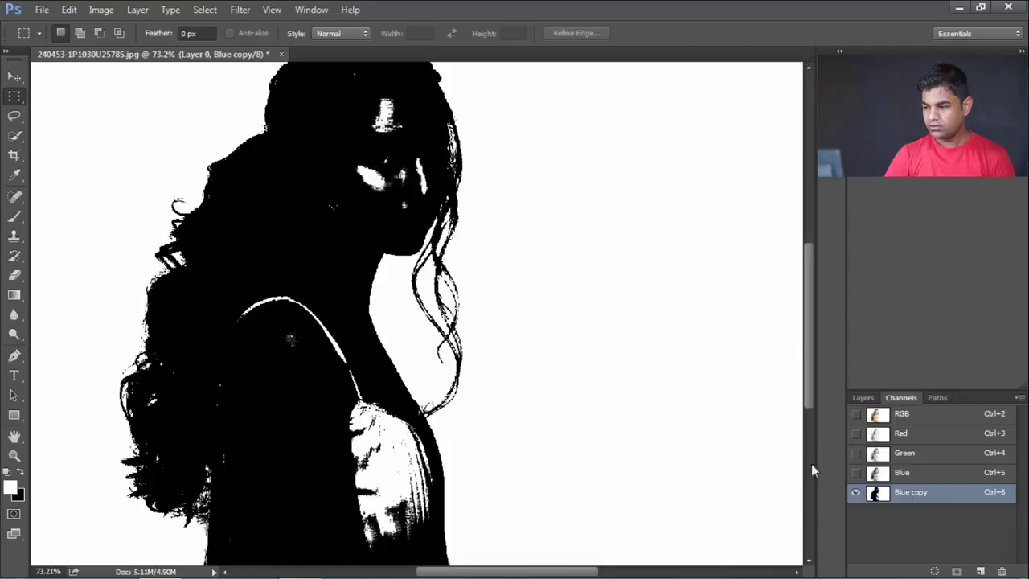
{"action": "left_click", "coordinate": [878, 494], "text": "ctrl"}
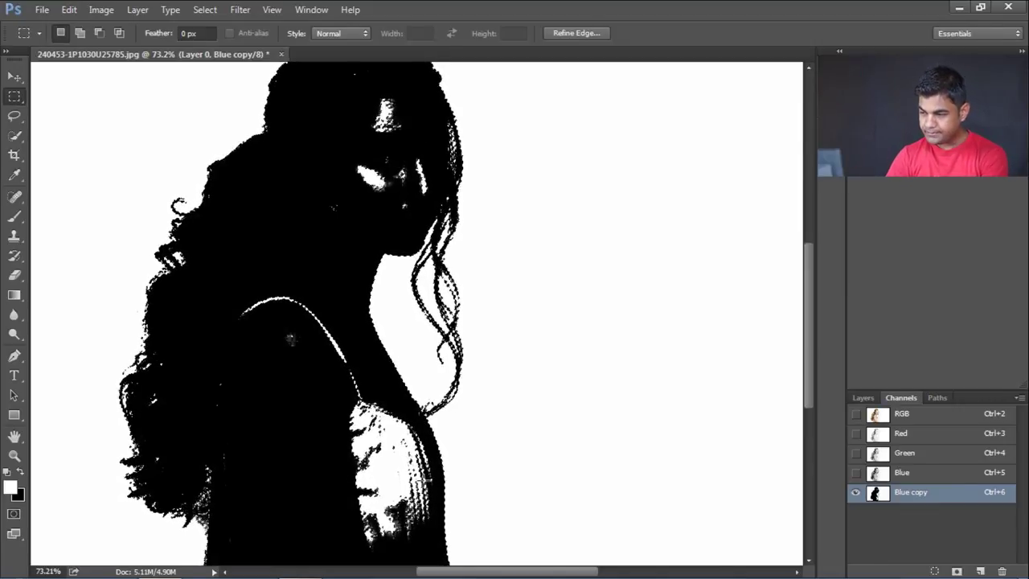
{"action": "left_click", "coordinate": [860, 397]}
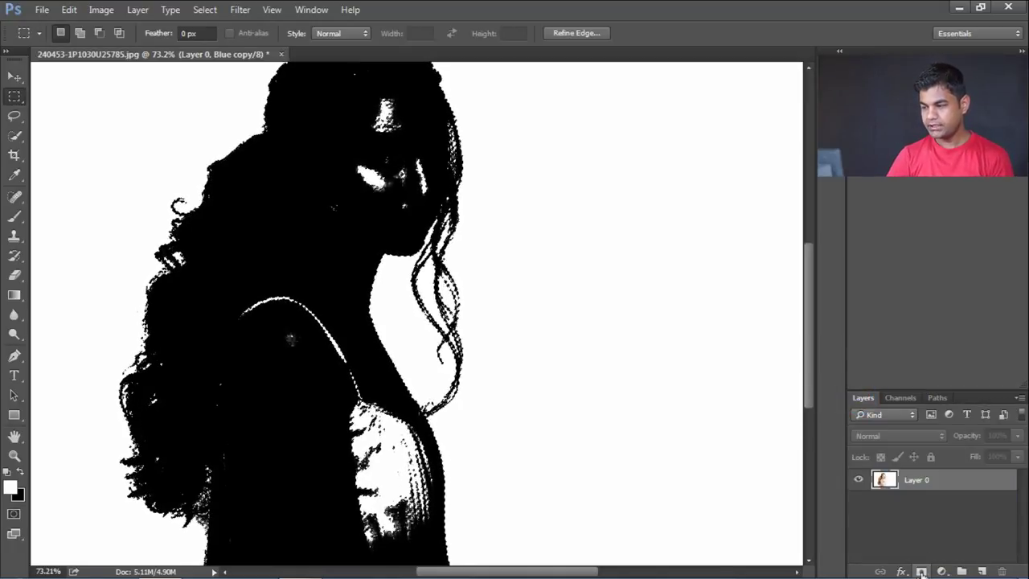
{"action": "left_click", "coordinate": [921, 571]}
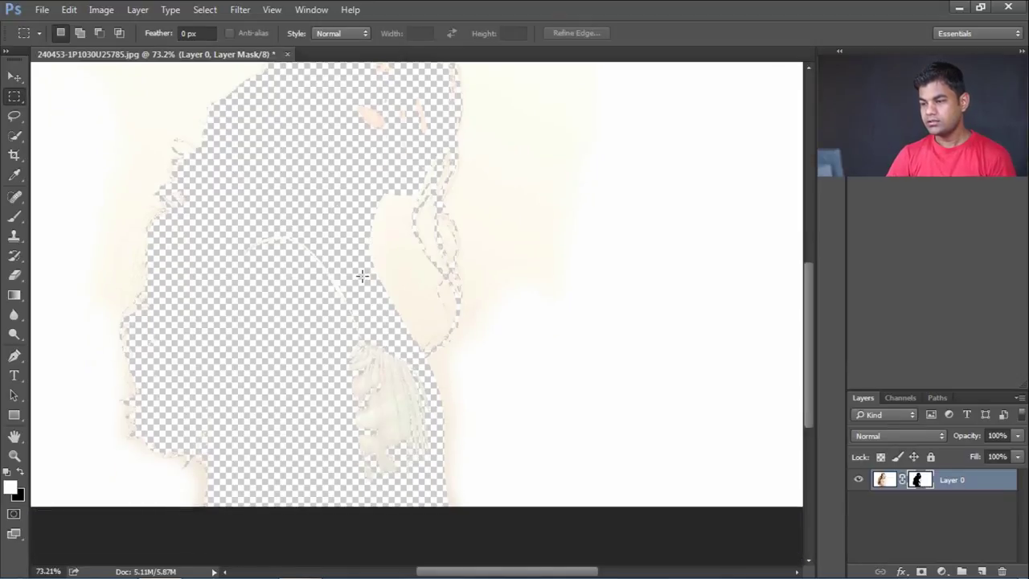
Step: Invert Layer 0's mask so the woman shows against transparency
{"action": "scroll", "coordinate": [359, 275], "scroll_direction": "up", "scroll_amount": 2}
{"action": "scroll", "coordinate": [360, 276], "scroll_direction": "up", "scroll_amount": 2}
{"action": "scroll", "coordinate": [362, 276], "scroll_direction": "down", "scroll_amount": 2}
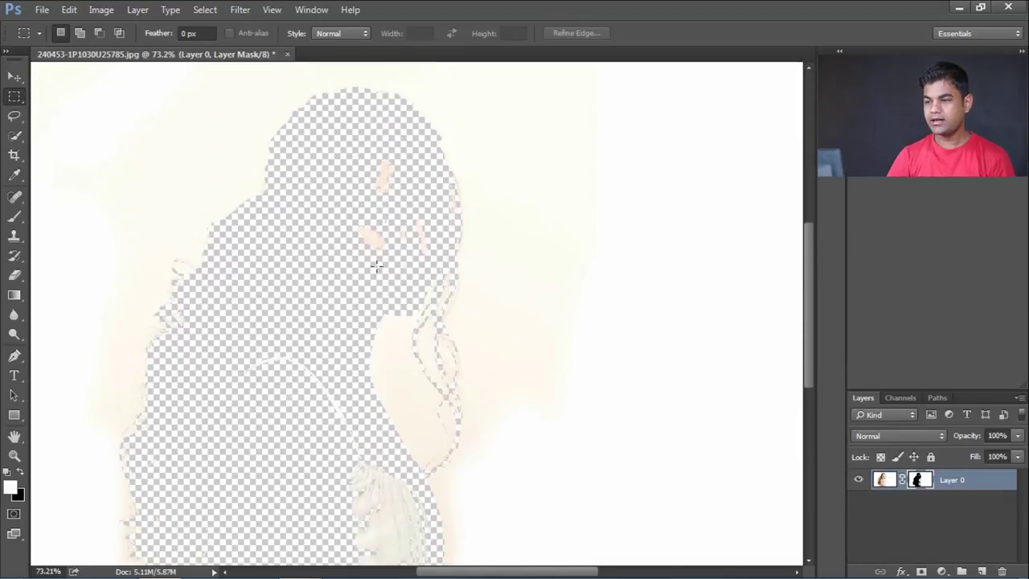
{"action": "left_click", "coordinate": [101, 10]}
{"action": "mouse_move", "coordinate": [124, 47]}
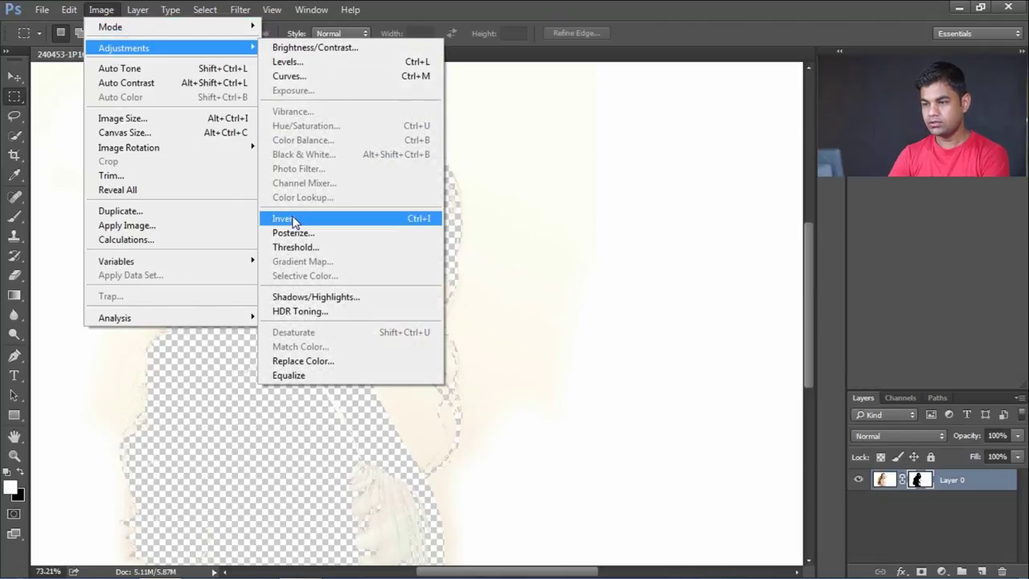
{"action": "left_click", "coordinate": [289, 218]}
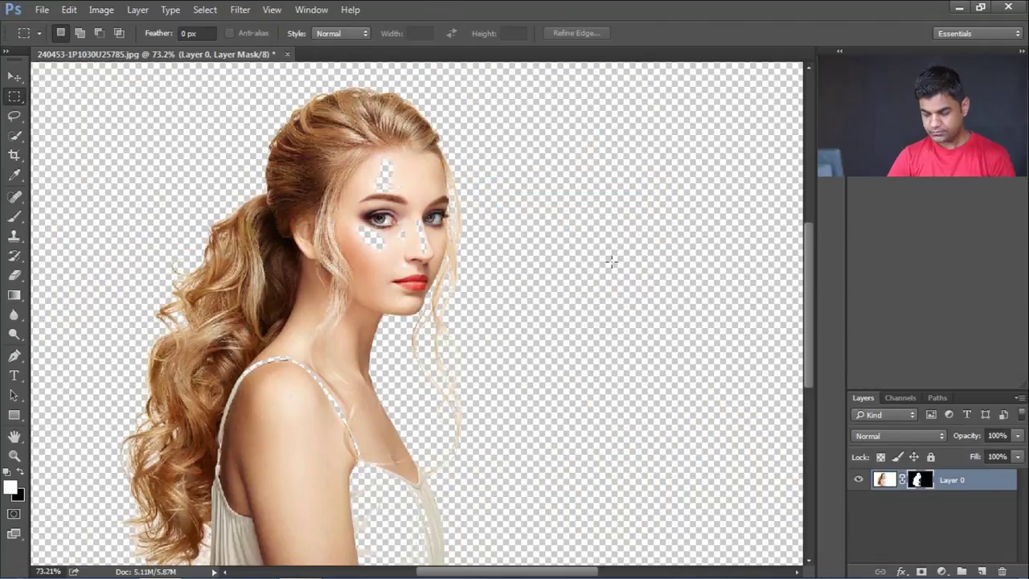
Step: Zoom and pan around the face to inspect the mask's see-through patches
{"action": "scroll", "coordinate": [417, 165], "scroll_direction": "up", "scroll_amount": 2}
{"action": "scroll", "coordinate": [417, 164], "scroll_direction": "up", "scroll_amount": 2}
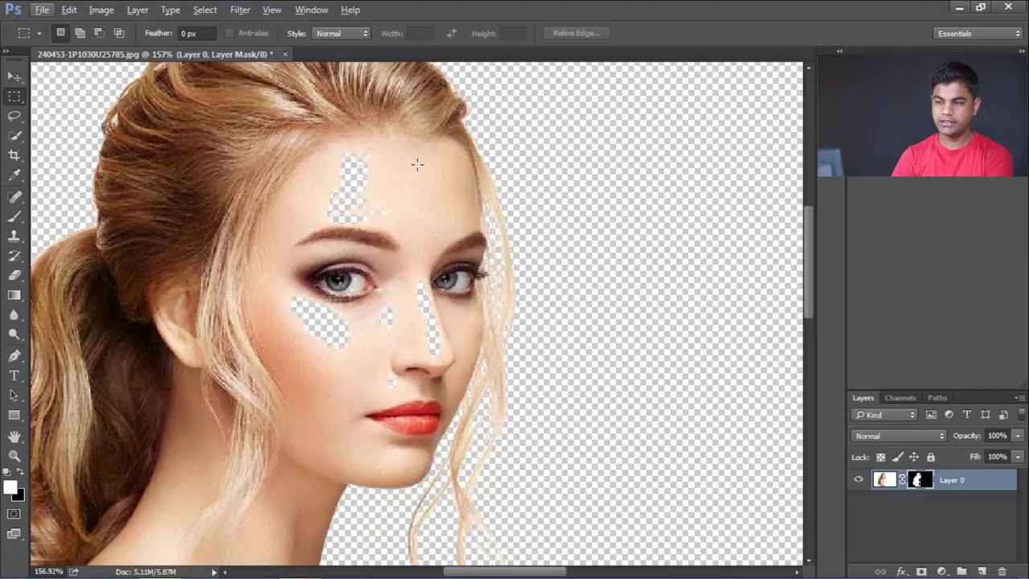
{"action": "scroll", "coordinate": [402, 193], "scroll_direction": "down", "scroll_amount": 3}
{"action": "scroll", "coordinate": [378, 225], "scroll_direction": "down", "scroll_amount": 4}
{"action": "scroll", "coordinate": [354, 257], "scroll_direction": "down", "scroll_amount": 3}
{"action": "scroll", "coordinate": [348, 266], "scroll_direction": "down", "scroll_amount": 2}
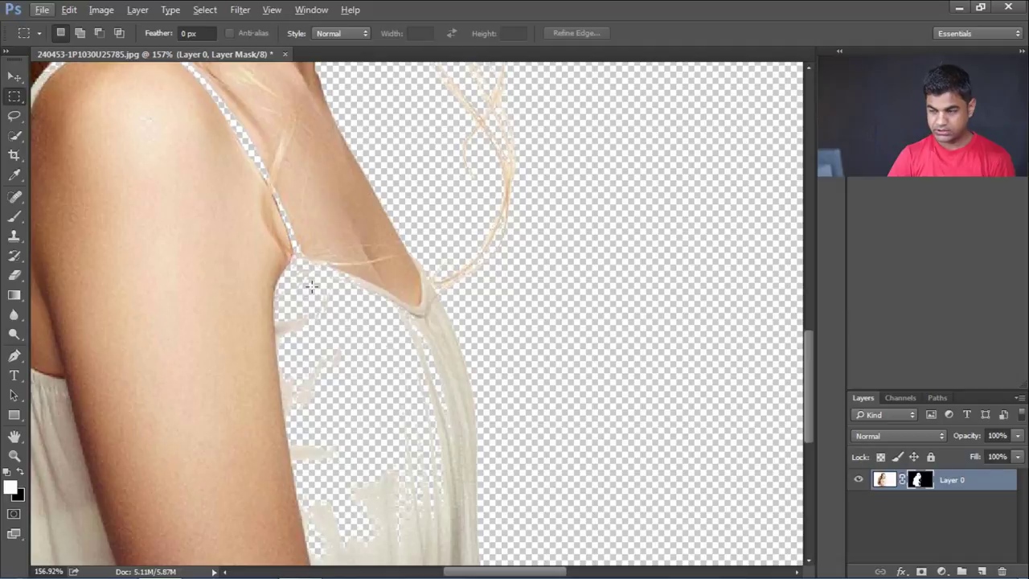
{"action": "scroll", "coordinate": [311, 286], "scroll_direction": "down", "scroll_amount": 3}
{"action": "scroll", "coordinate": [321, 258], "scroll_direction": "down", "scroll_amount": 2}
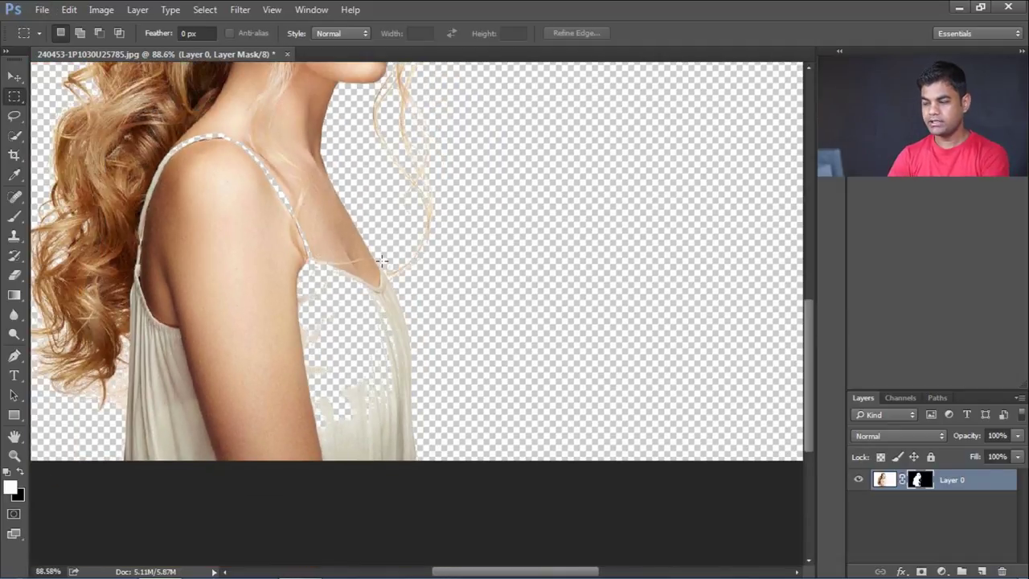
{"action": "scroll", "coordinate": [377, 264], "scroll_direction": "up", "scroll_amount": 3}
{"action": "scroll", "coordinate": [314, 258], "scroll_direction": "up", "scroll_amount": 4}
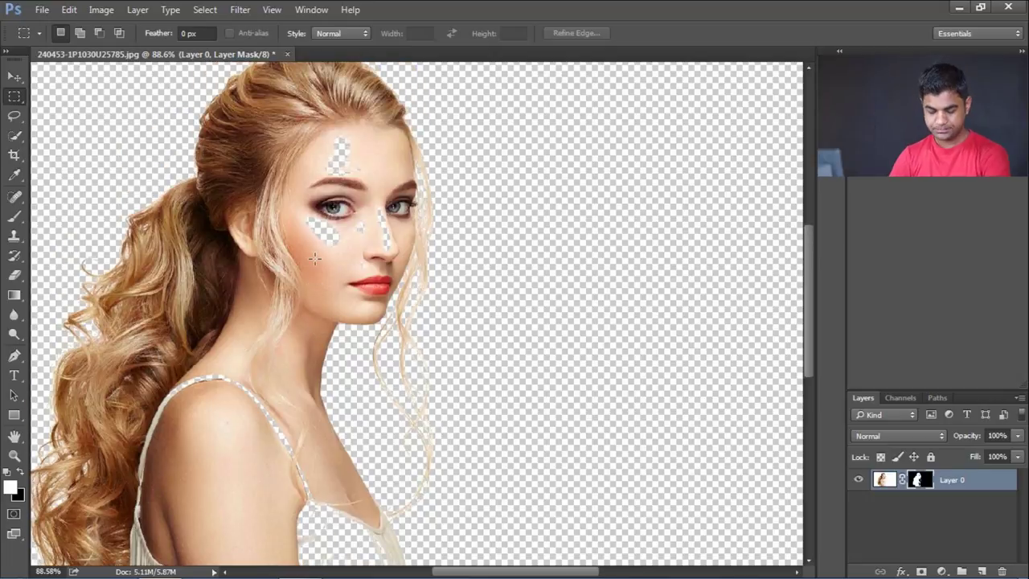
{"action": "scroll", "coordinate": [351, 236], "scroll_direction": "up", "scroll_amount": 3}
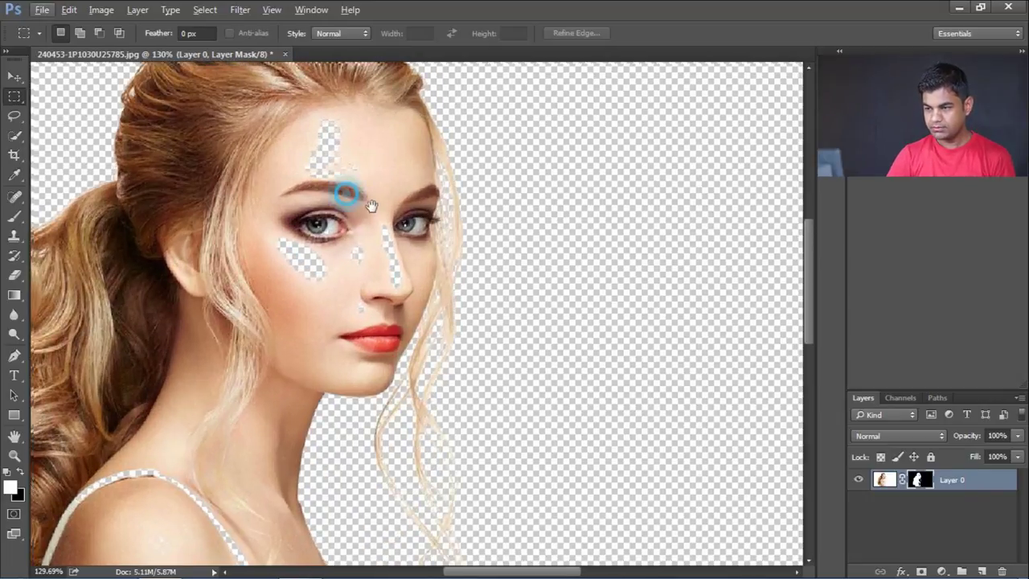
{"action": "left_click_drag", "start_coordinate": [350, 196], "coordinate": [434, 244]}
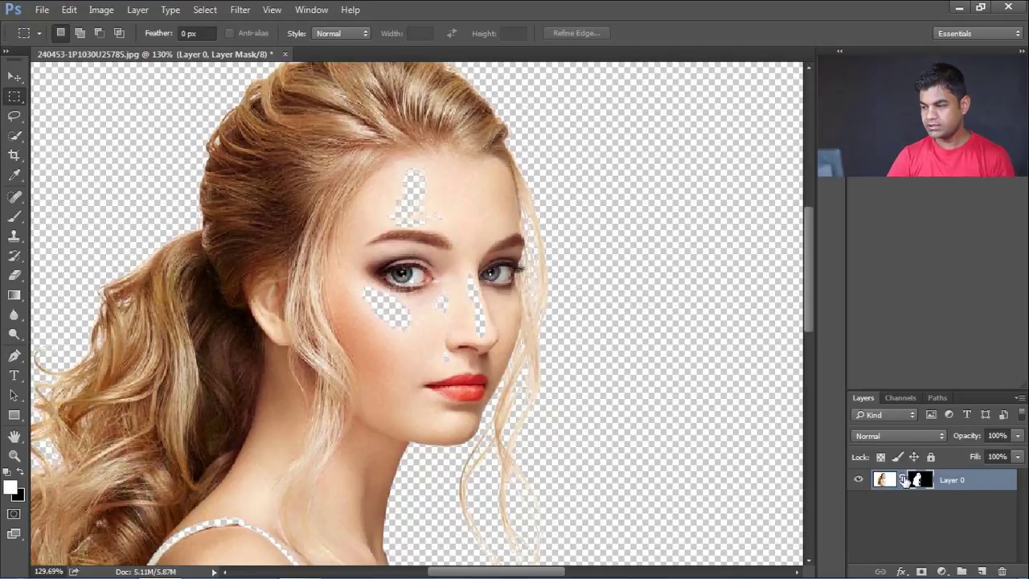
Step: Invert the mask back and display the layer mask alone in black and white
{"action": "left_click", "coordinate": [101, 10]}
{"action": "mouse_move", "coordinate": [124, 49]}
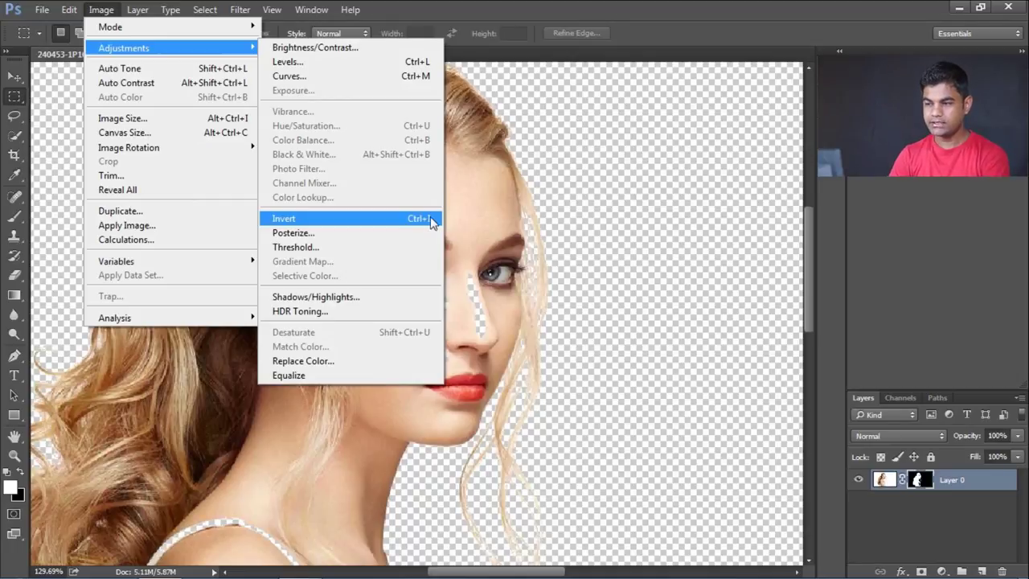
{"action": "left_click", "coordinate": [381, 225]}
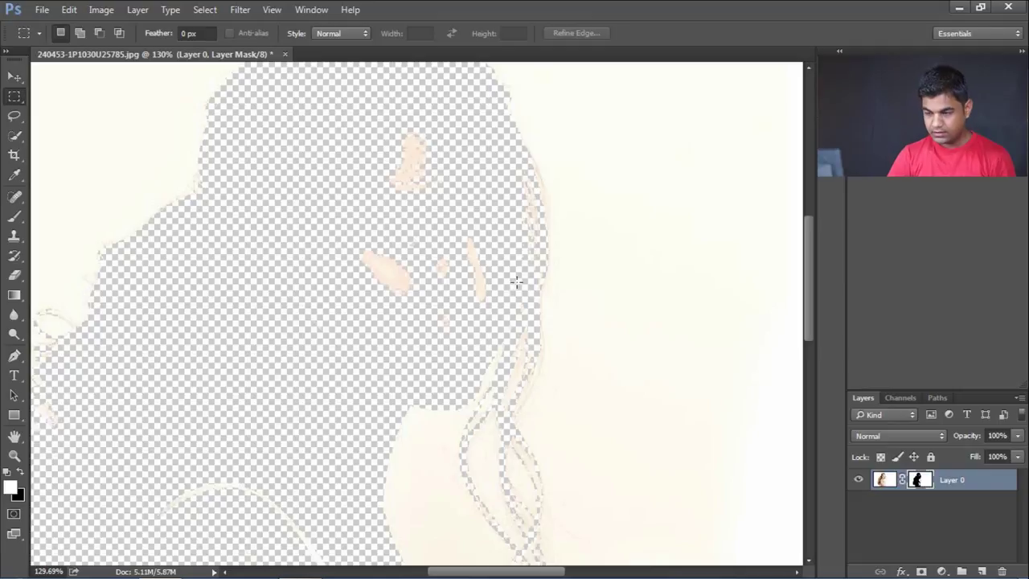
{"action": "scroll", "coordinate": [519, 281], "scroll_direction": "up", "scroll_amount": 3}
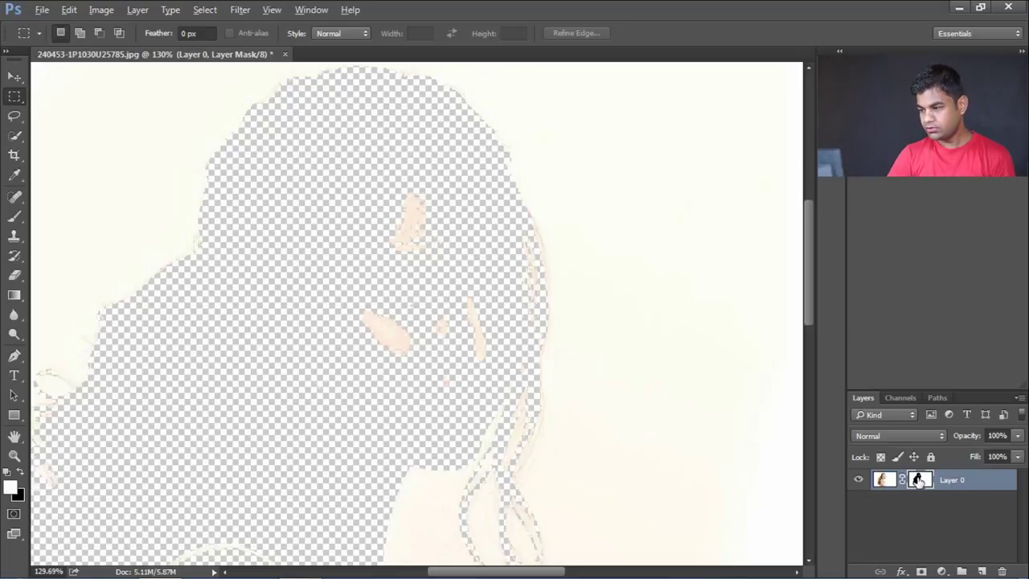
{"action": "left_click", "coordinate": [919, 480], "text": "alt"}
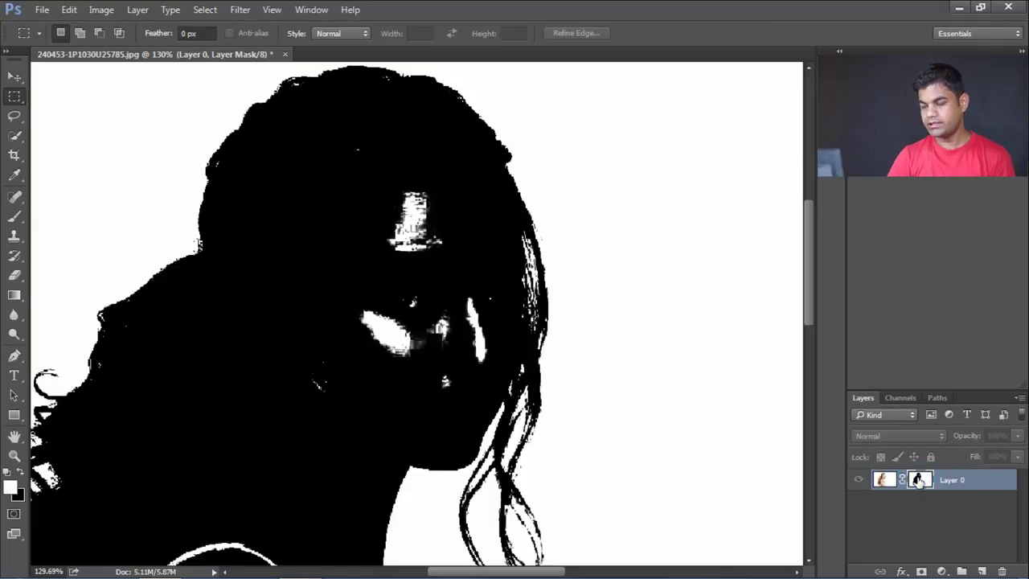
Step: With a 44 px black brush, paint out the white patches in the hair and near the eye
{"action": "scroll", "coordinate": [426, 268], "scroll_direction": "down", "scroll_amount": 2}
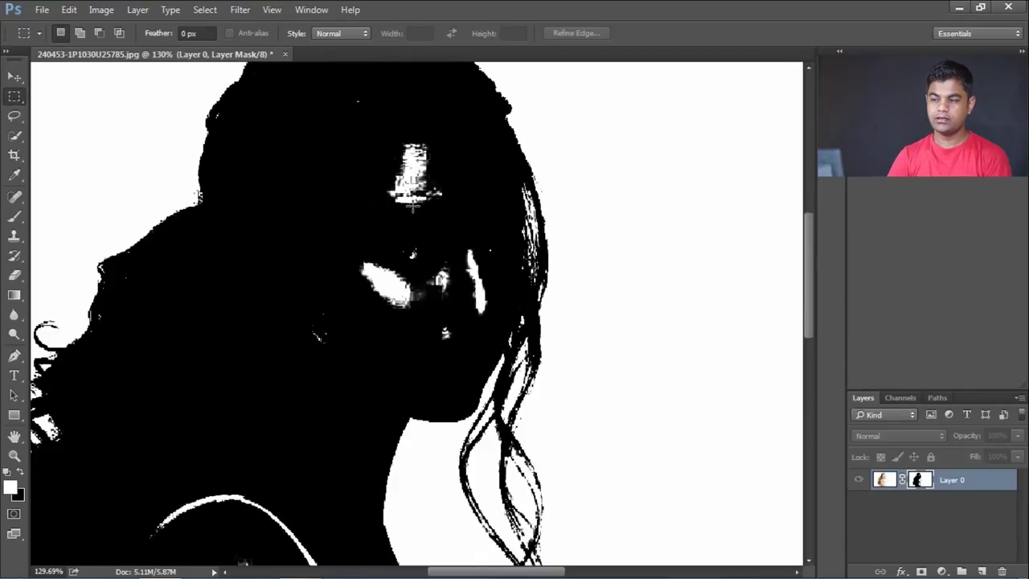
{"action": "scroll", "coordinate": [410, 209], "scroll_direction": "up", "scroll_amount": 2}
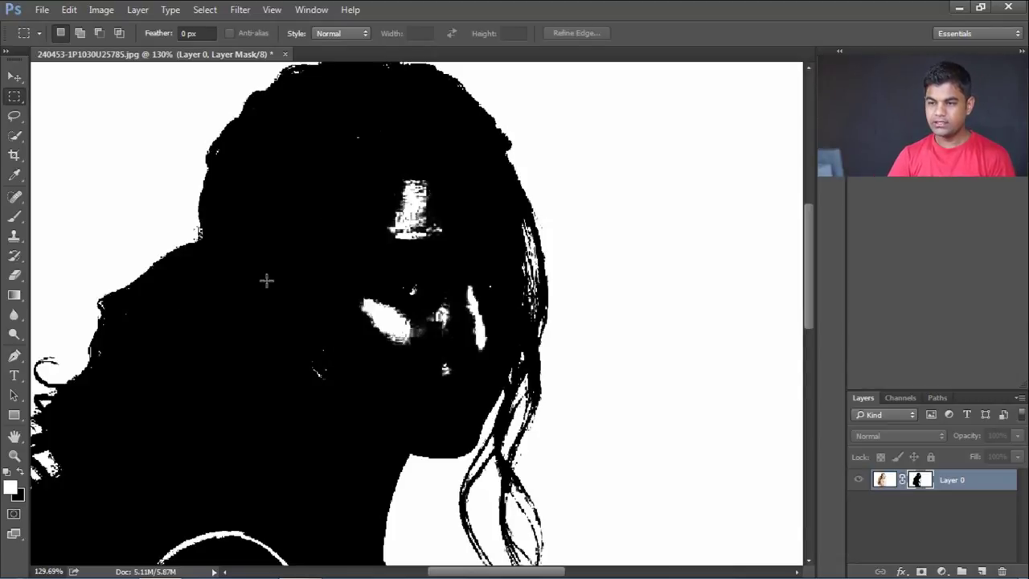
{"action": "left_click", "coordinate": [14, 216]}
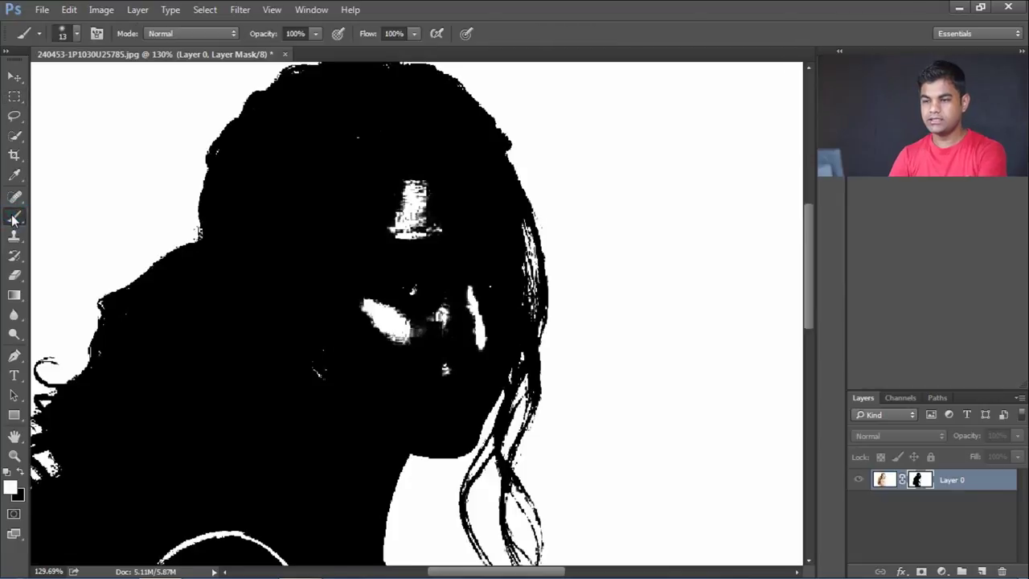
{"action": "left_click", "coordinate": [21, 471]}
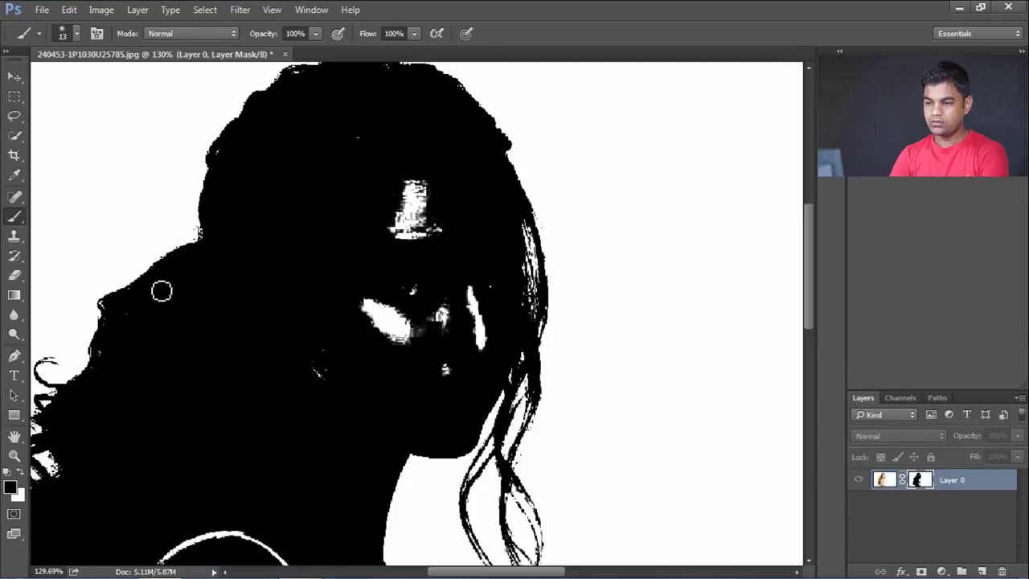
{"action": "left_click_drag", "start_coordinate": [294, 229], "coordinate": [319, 199]}
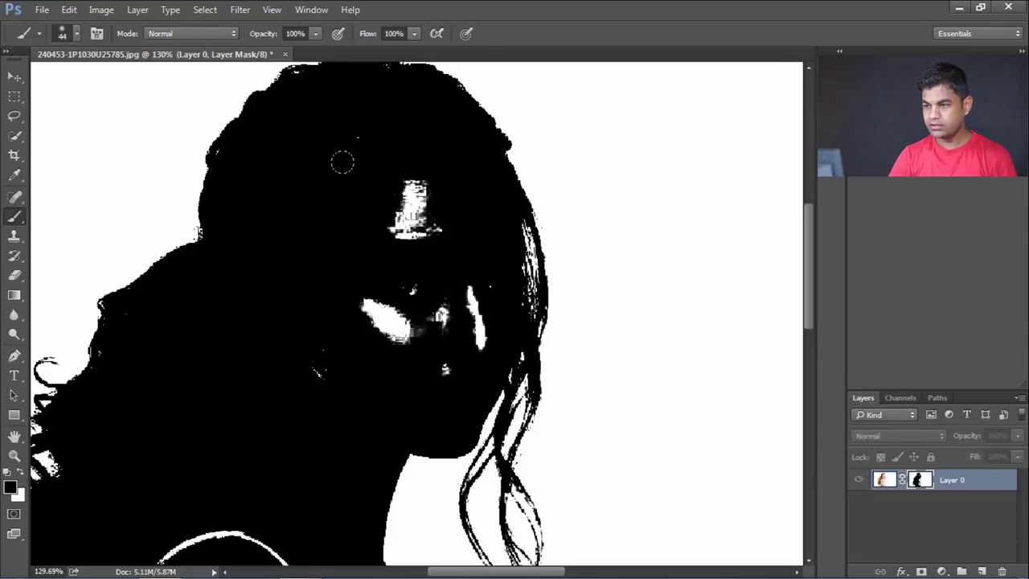
{"action": "left_click_drag", "start_coordinate": [410, 186], "coordinate": [404, 205]}
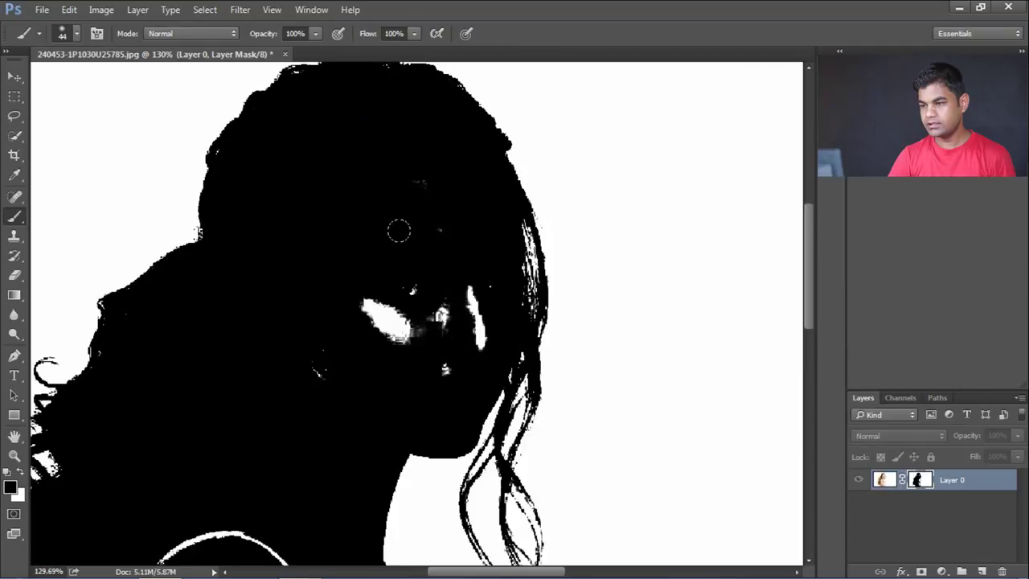
{"action": "mouse_move", "coordinate": [363, 304]}
{"action": "left_mouse_down"}
{"action": "mouse_move", "coordinate": [436, 297]}
{"action": "mouse_move", "coordinate": [475, 276]}
{"action": "mouse_move", "coordinate": [443, 379]}
{"action": "mouse_move", "coordinate": [439, 287]}
{"action": "left_mouse_up"}
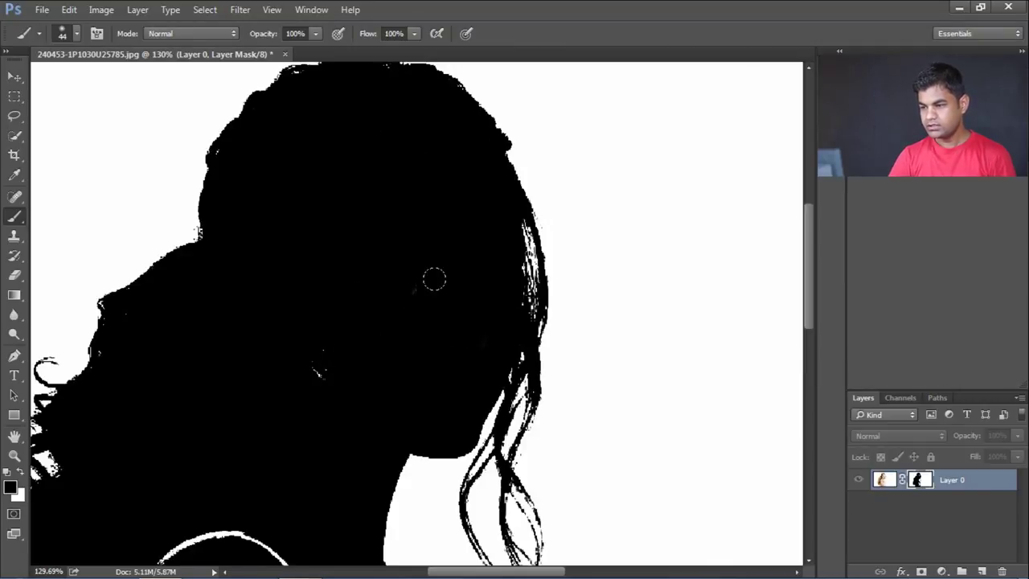
Step: Paint the white strap line across the shoulder black on the mask
{"action": "left_click_drag", "start_coordinate": [290, 372], "coordinate": [428, 156]}
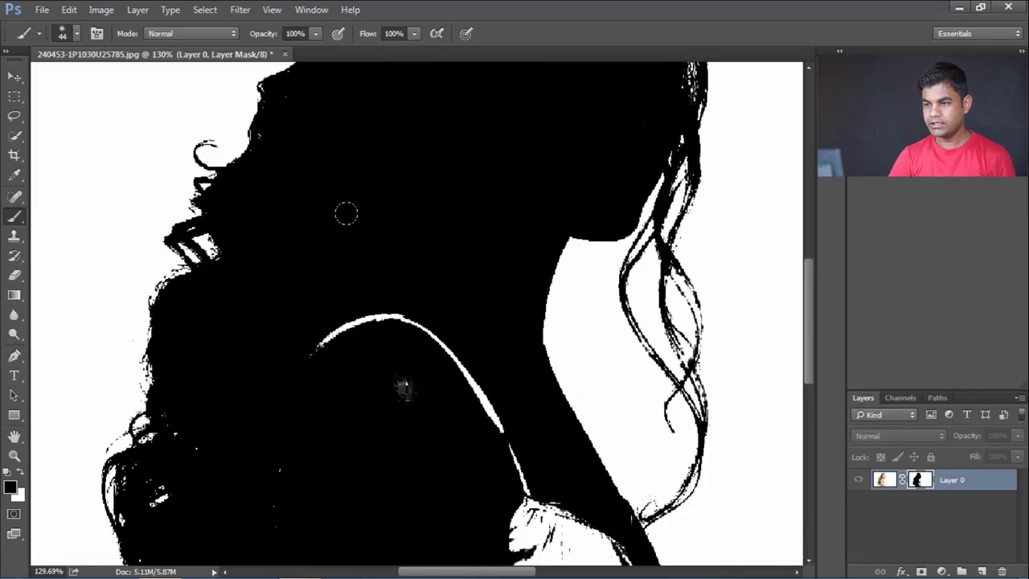
{"action": "left_click_drag", "start_coordinate": [294, 367], "coordinate": [419, 324]}
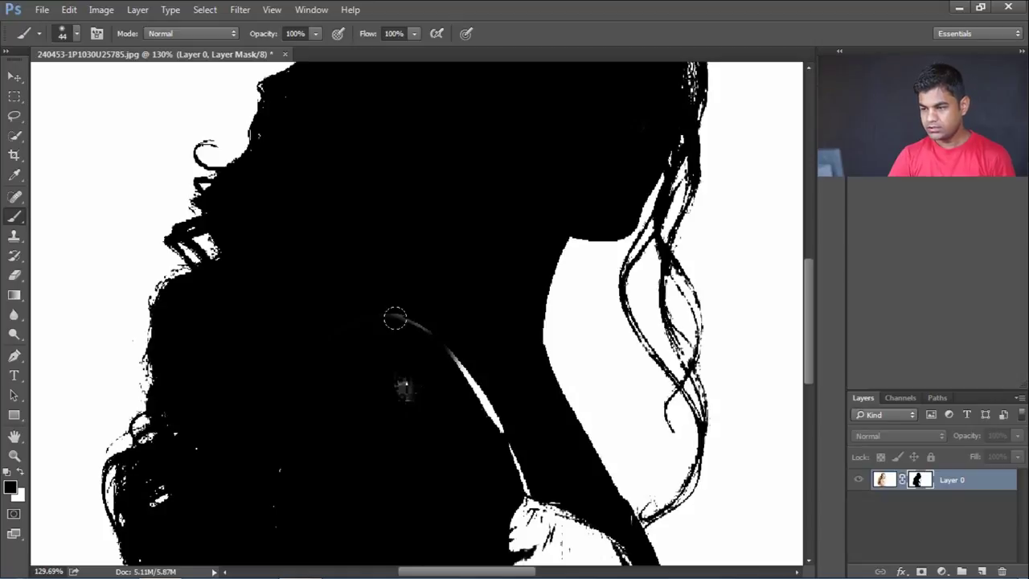
{"action": "left_click_drag", "start_coordinate": [419, 323], "coordinate": [532, 515]}
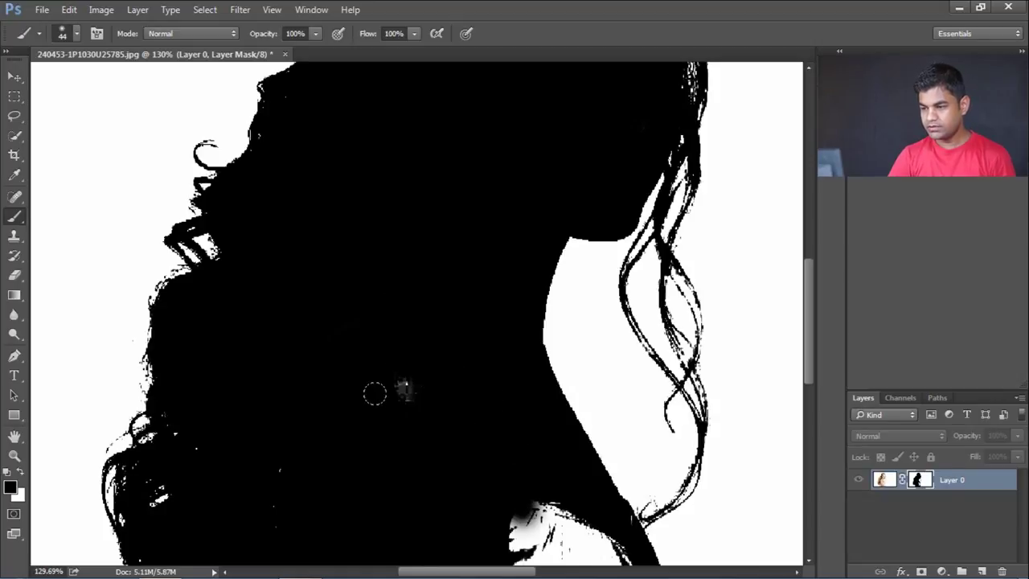
{"action": "left_click_drag", "start_coordinate": [383, 423], "coordinate": [334, 280]}
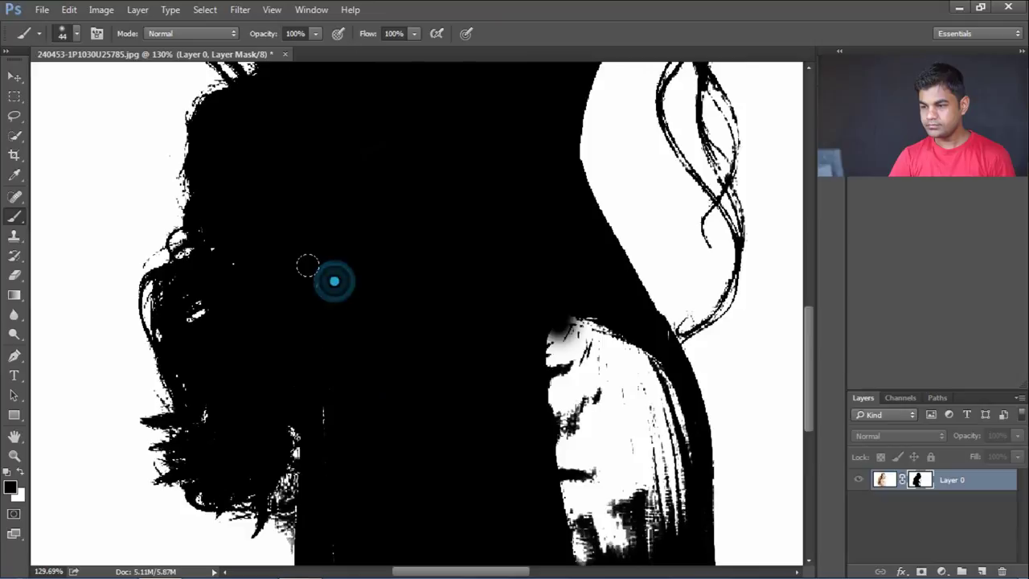
{"action": "left_click_drag", "start_coordinate": [329, 360], "coordinate": [299, 171]}
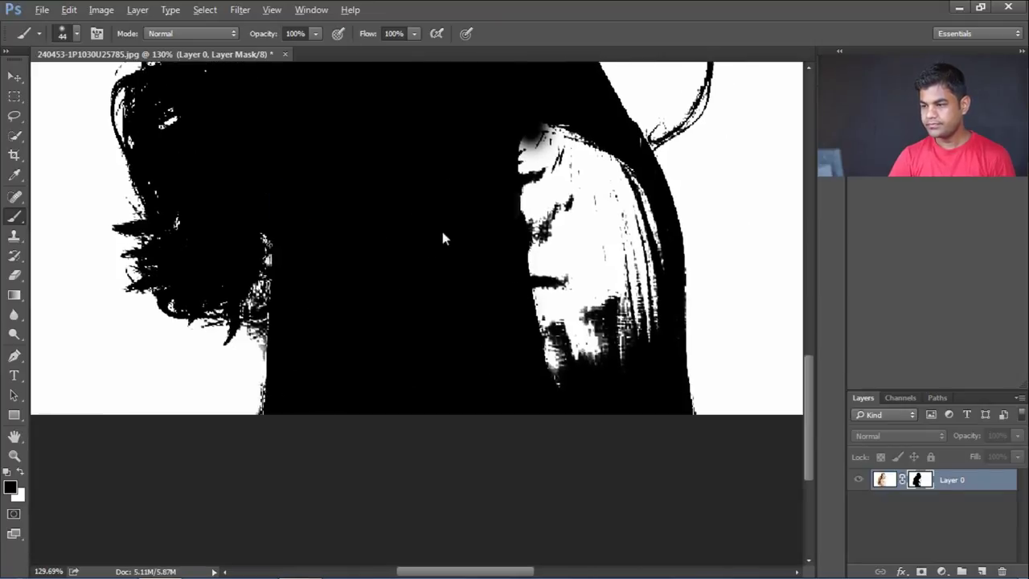
Step: Enlarge the brush to 123 px and blacken the remaining white patches on the right
{"action": "left_click_drag", "start_coordinate": [446, 240], "coordinate": [423, 283]}
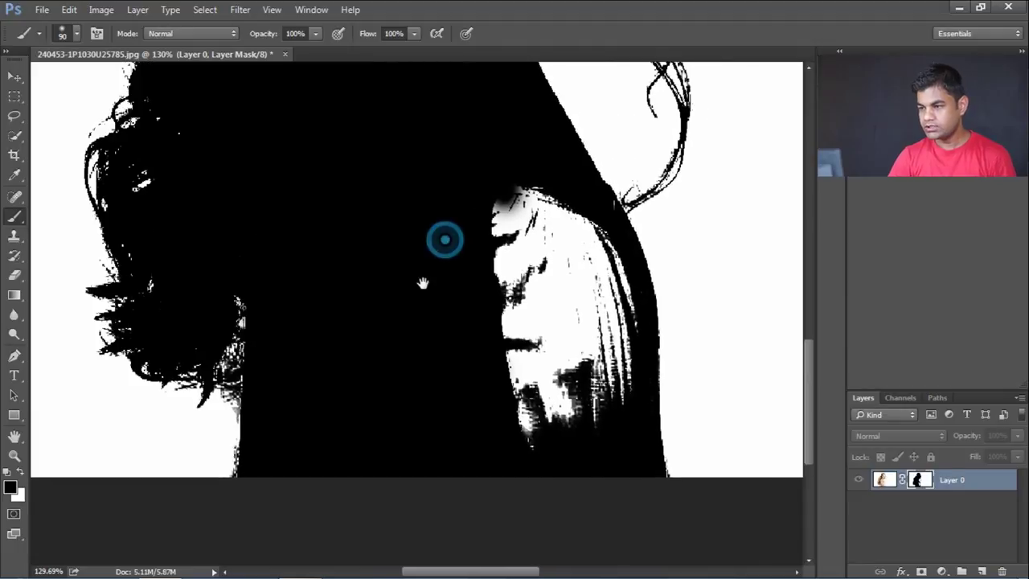
{"action": "left_click", "coordinate": [78, 34]}
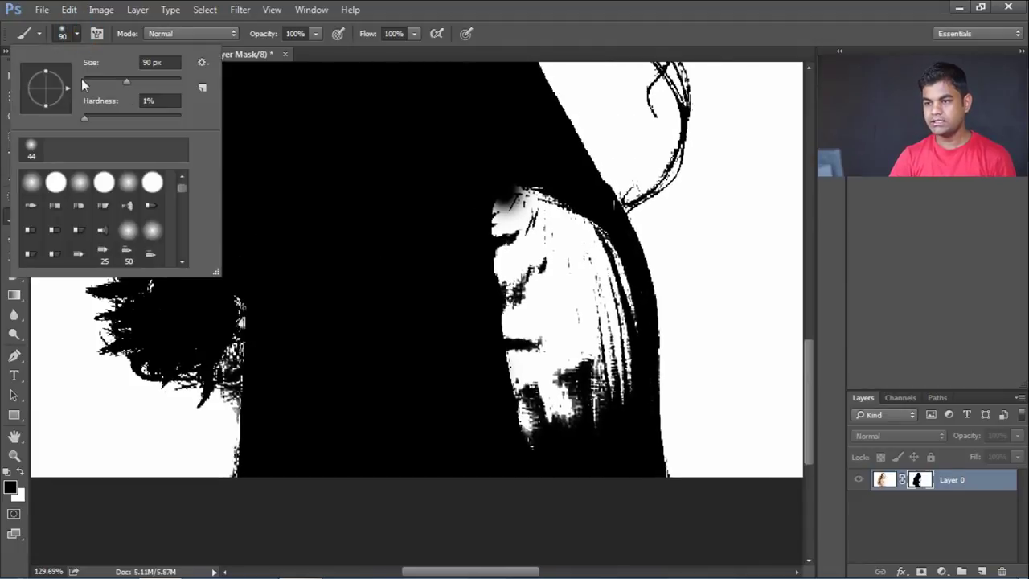
{"action": "left_click_drag", "start_coordinate": [125, 81], "coordinate": [137, 82]}
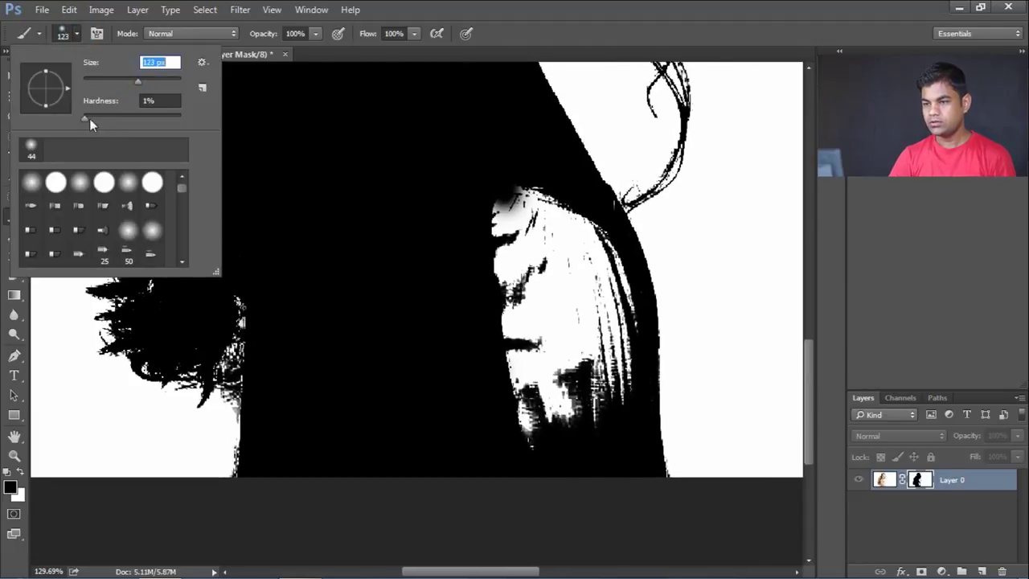
{"action": "key", "text": "Tab"}
{"action": "left_click", "coordinate": [409, 262]}
{"action": "left_click_drag", "start_coordinate": [408, 262], "coordinate": [402, 238]}
{"action": "left_click_drag", "start_coordinate": [489, 172], "coordinate": [530, 230]}
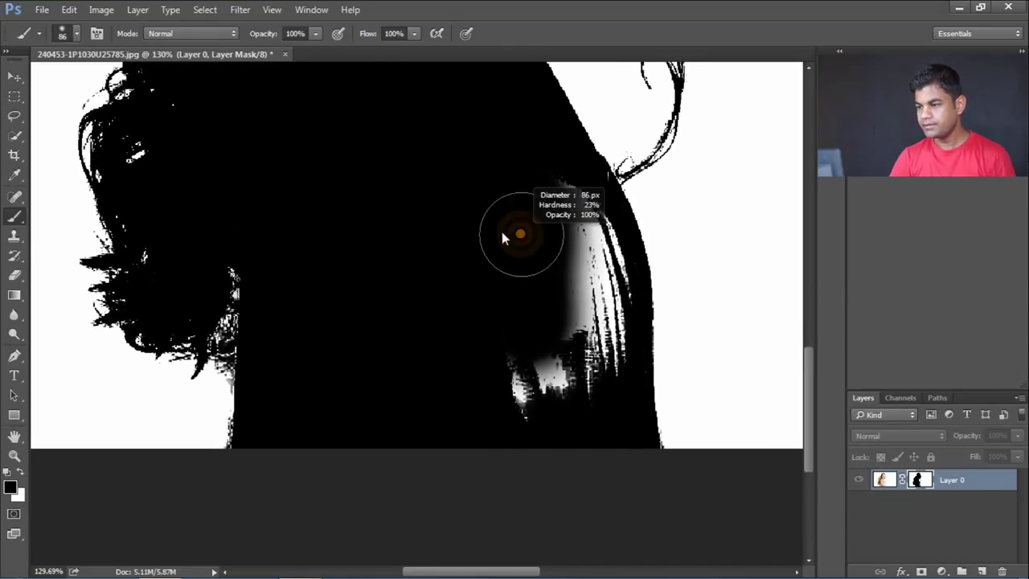
{"action": "mouse_move", "coordinate": [547, 170]}
{"action": "left_mouse_down"}
{"action": "mouse_move", "coordinate": [548, 199]}
{"action": "mouse_move", "coordinate": [597, 218]}
{"action": "mouse_move", "coordinate": [591, 346]}
{"action": "left_mouse_up"}
{"action": "mouse_move", "coordinate": [577, 387]}
{"action": "left_mouse_down"}
{"action": "mouse_move", "coordinate": [539, 345]}
{"action": "mouse_move", "coordinate": [464, 390]}
{"action": "left_mouse_up"}
{"action": "mouse_move", "coordinate": [473, 276]}
{"action": "left_mouse_down"}
{"action": "mouse_move", "coordinate": [240, 274]}
{"action": "mouse_move", "coordinate": [268, 378]}
{"action": "left_mouse_up"}
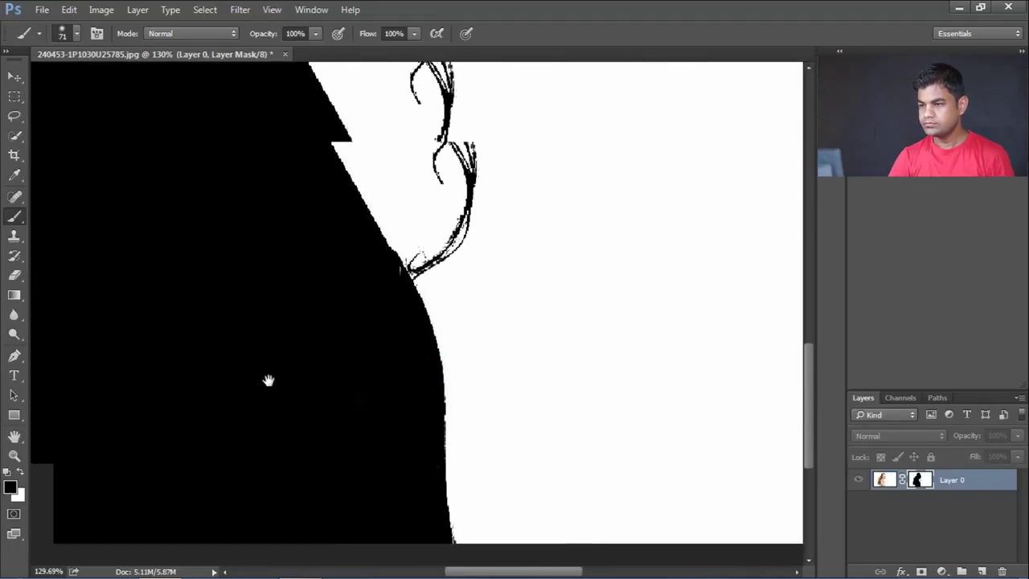
{"action": "scroll", "coordinate": [228, 266], "scroll_direction": "down", "scroll_amount": 3}
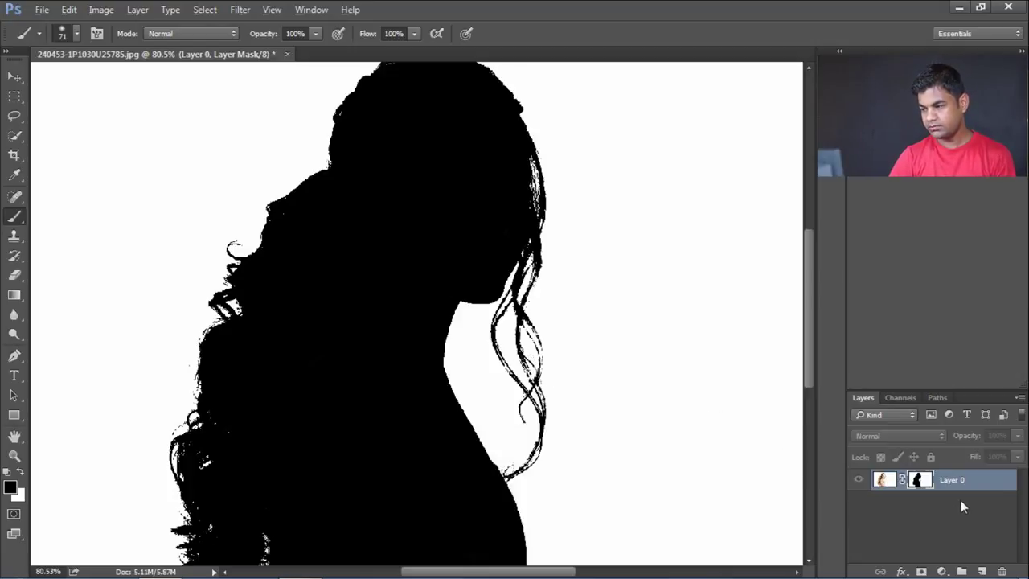
Step: Show the masked image and invert the mask to reveal the woman cut out
{"action": "left_click", "coordinate": [921, 480], "text": "alt"}
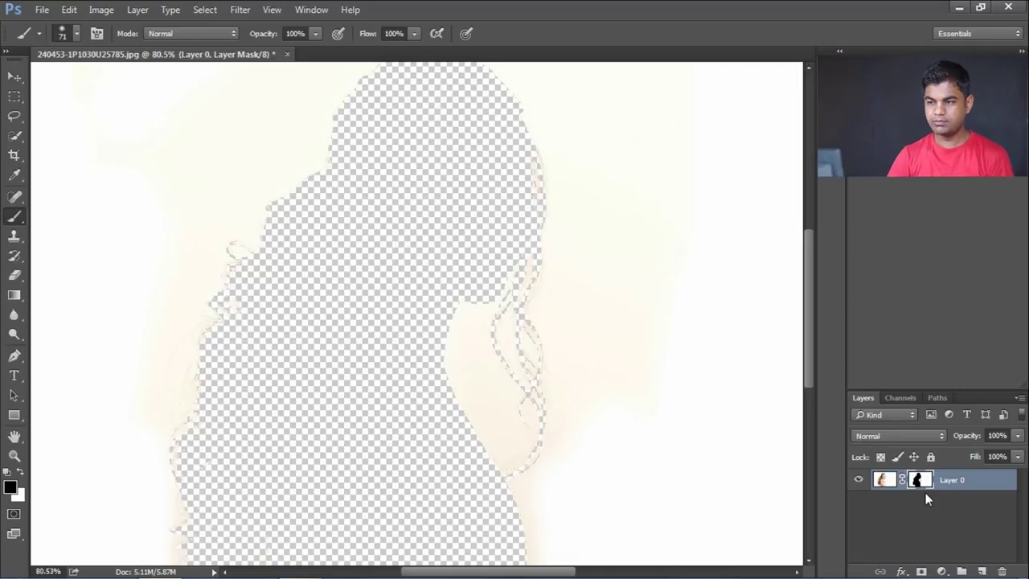
{"action": "left_click", "coordinate": [101, 10]}
{"action": "mouse_move", "coordinate": [123, 48]}
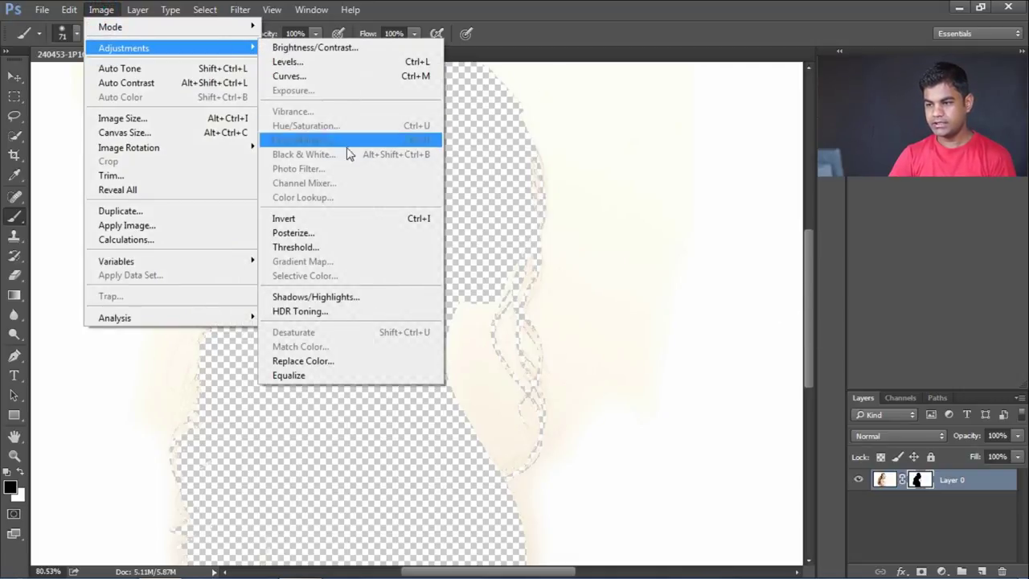
{"action": "left_click", "coordinate": [331, 218]}
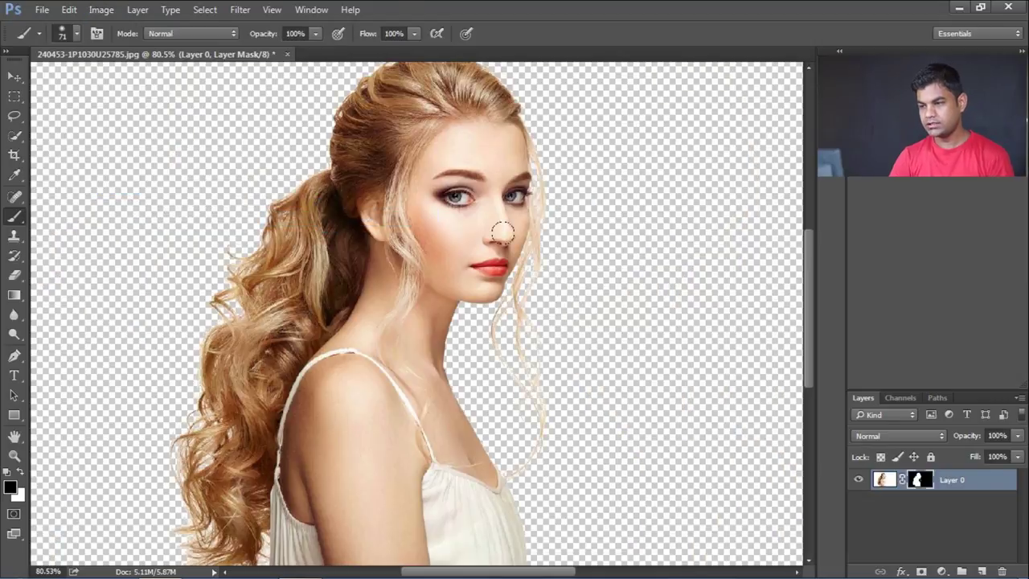
Step: Zoom and pan around the cutout to check its edges on transparency
{"action": "scroll", "coordinate": [362, 206], "scroll_direction": "down", "scroll_amount": 1}
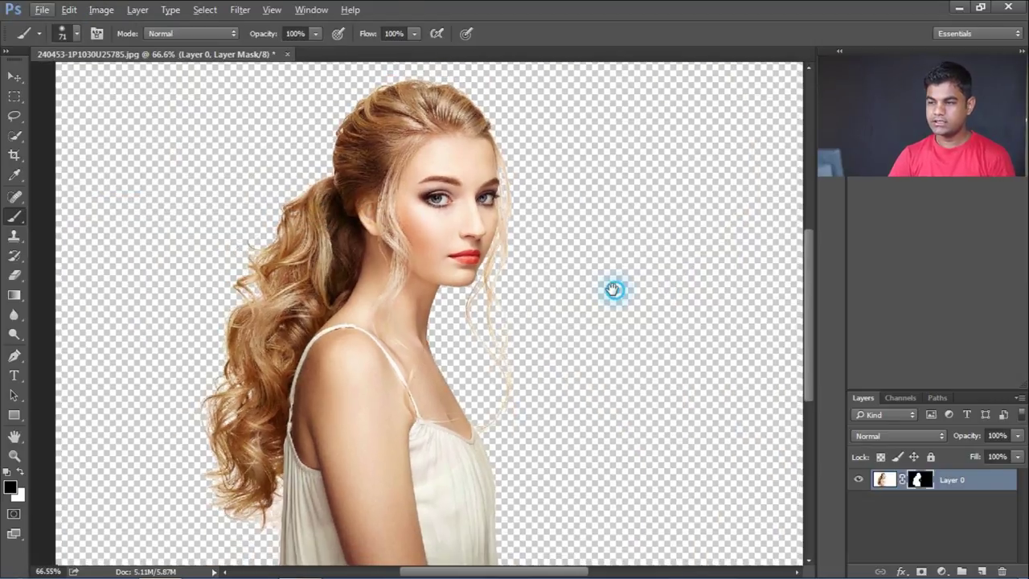
{"action": "scroll", "coordinate": [613, 289], "scroll_direction": "right", "scroll_amount": 1}
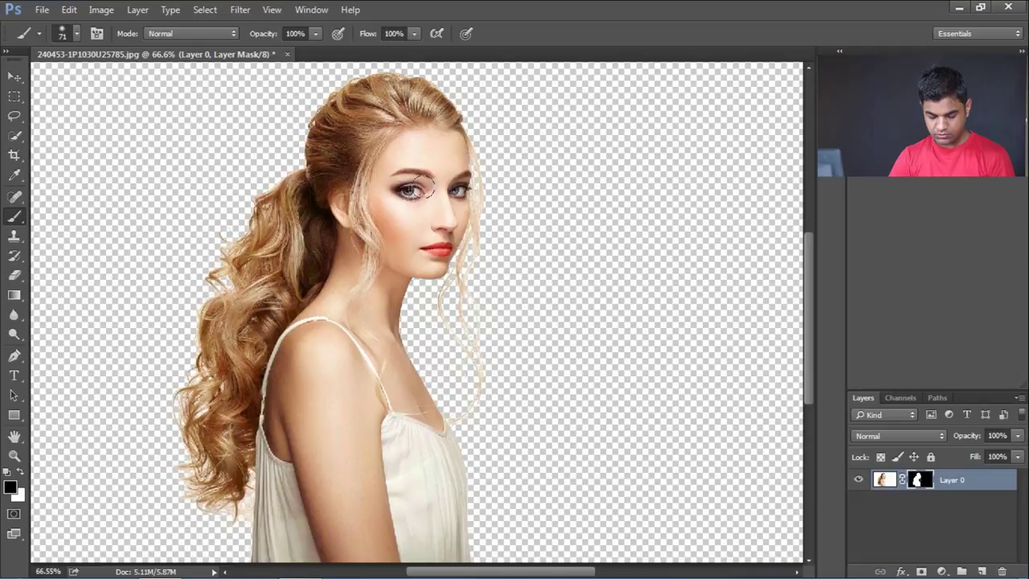
{"action": "scroll", "coordinate": [421, 154], "scroll_direction": "up", "scroll_amount": 2}
{"action": "scroll", "coordinate": [427, 140], "scroll_direction": "up", "scroll_amount": 2}
{"action": "scroll", "coordinate": [429, 142], "scroll_direction": "up", "scroll_amount": 1}
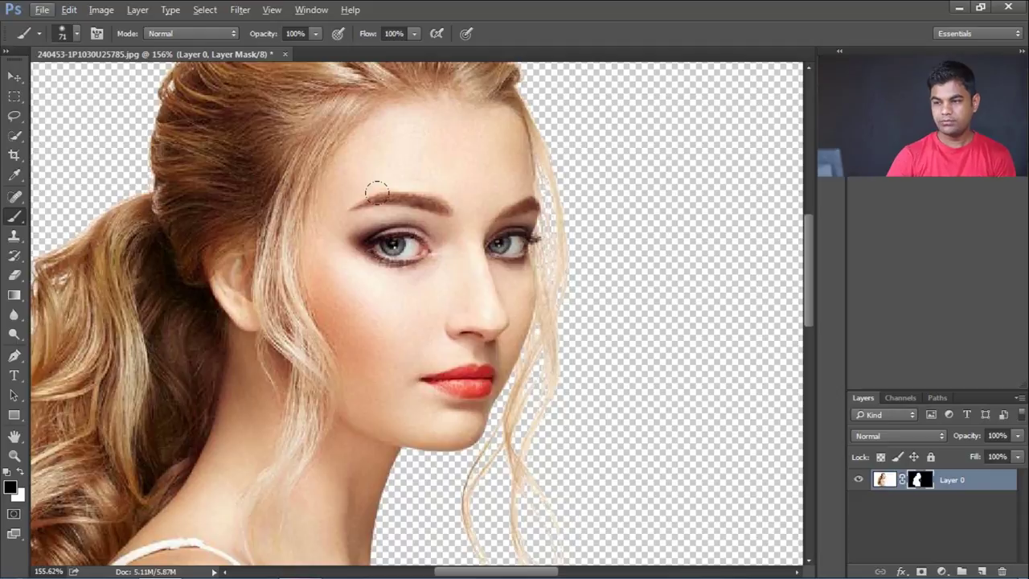
{"action": "scroll", "coordinate": [376, 201], "scroll_direction": "down", "scroll_amount": 2}
{"action": "scroll", "coordinate": [374, 265], "scroll_direction": "down", "scroll_amount": 2}
{"action": "scroll", "coordinate": [386, 457], "scroll_direction": "down", "scroll_amount": 2}
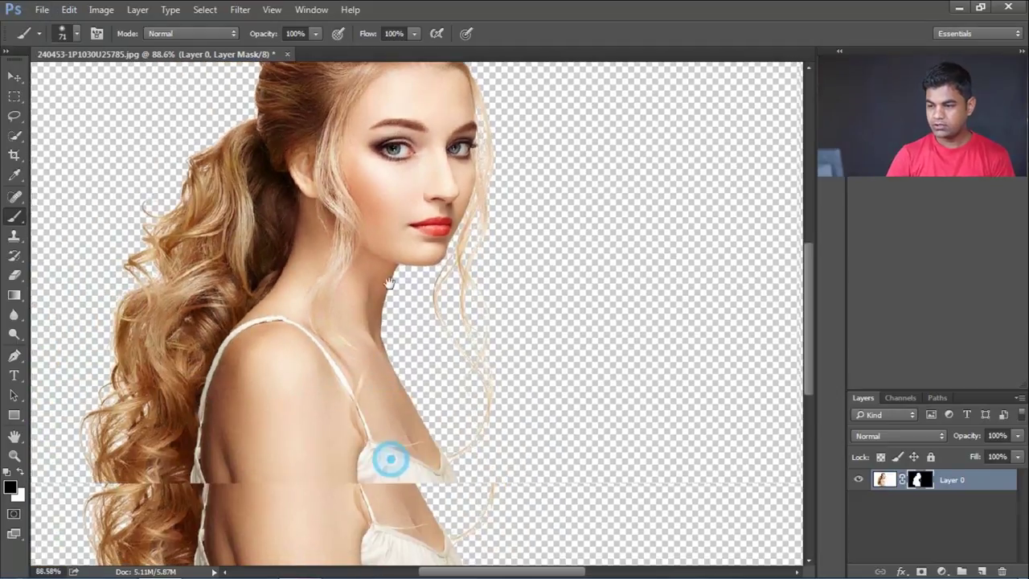
{"action": "scroll", "coordinate": [390, 248], "scroll_direction": "down", "scroll_amount": 3}
{"action": "scroll", "coordinate": [402, 322], "scroll_direction": "up", "scroll_amount": 4}
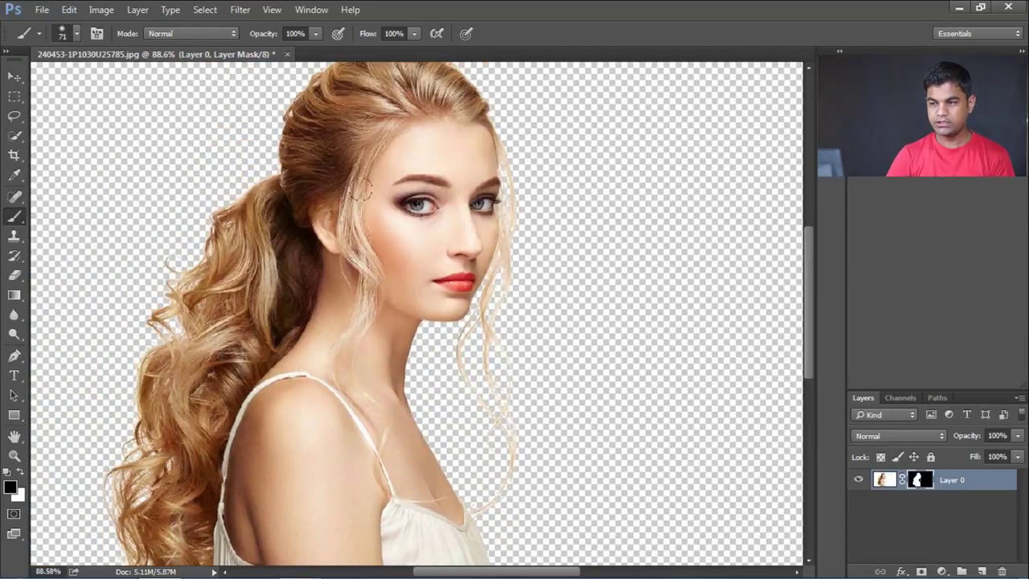
{"action": "scroll", "coordinate": [370, 187], "scroll_direction": "down", "scroll_amount": 1}
{"action": "left_click_drag", "start_coordinate": [421, 322], "coordinate": [418, 295]}
{"action": "scroll", "coordinate": [416, 295], "scroll_direction": "down", "scroll_amount": 1}
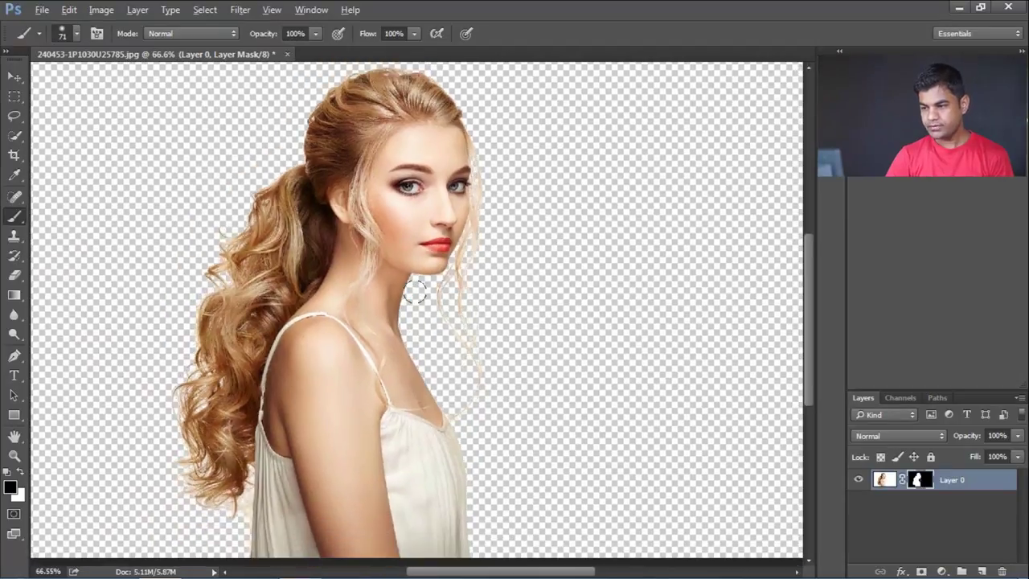
{"action": "key", "text": "alt"}
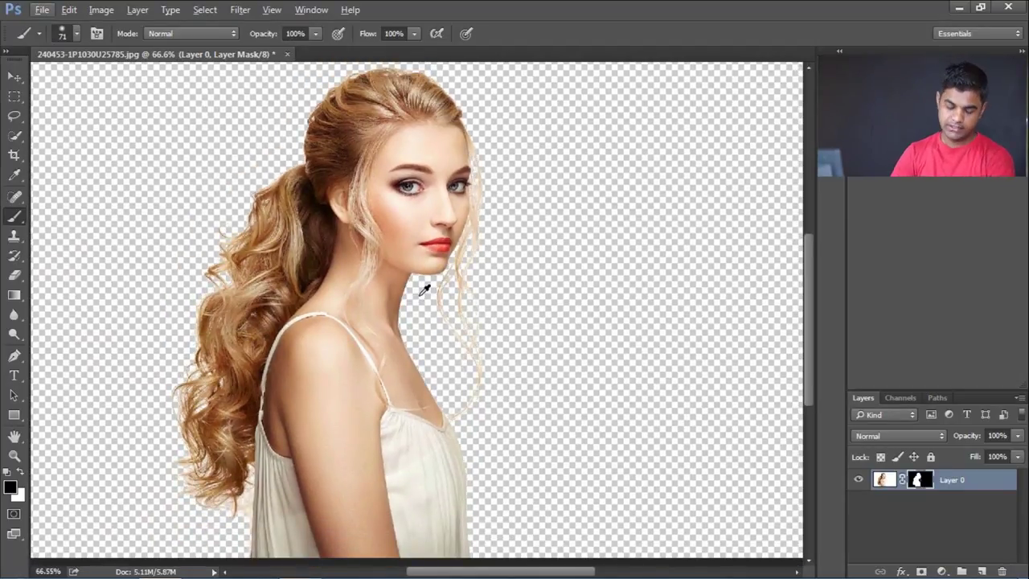
{"action": "key", "text": "alt"}
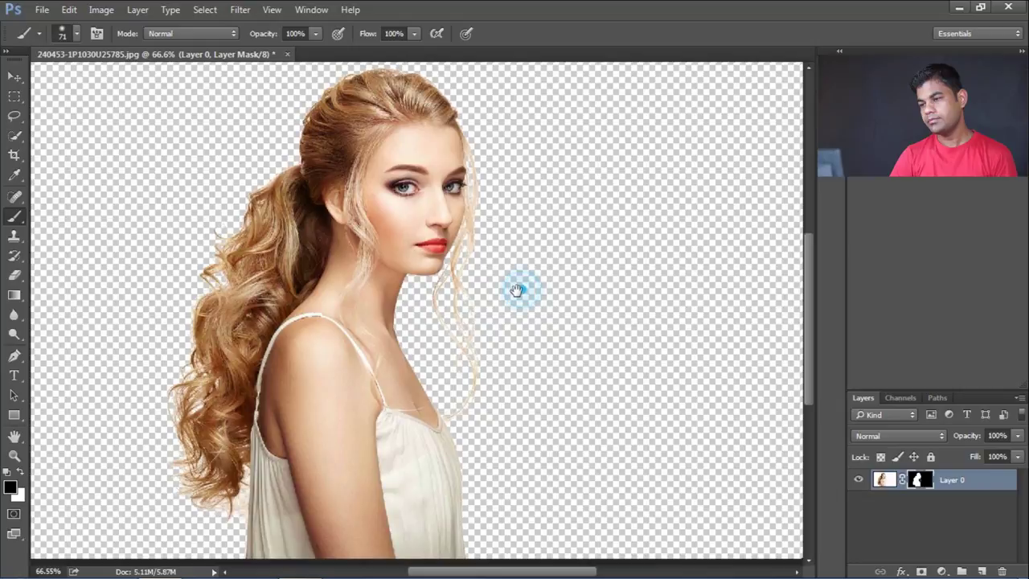
{"action": "left_click_drag", "start_coordinate": [519, 292], "coordinate": [512, 287]}
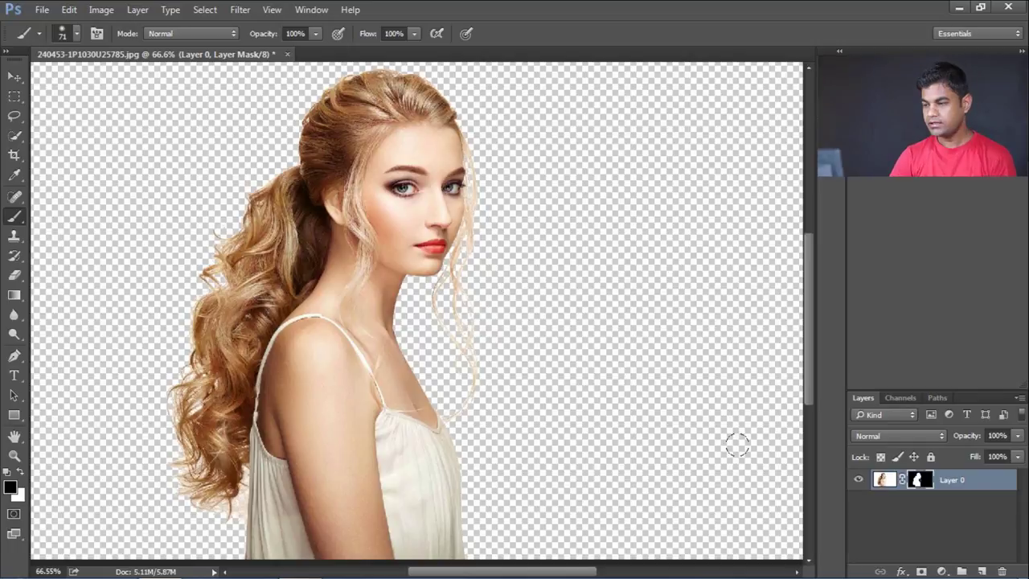
Step: Save the cutout to the Desktop as 'hair cutting' in Photoshop PSD format, accepting the format options
{"action": "left_click", "coordinate": [42, 9]}
{"action": "left_click", "coordinate": [76, 174]}
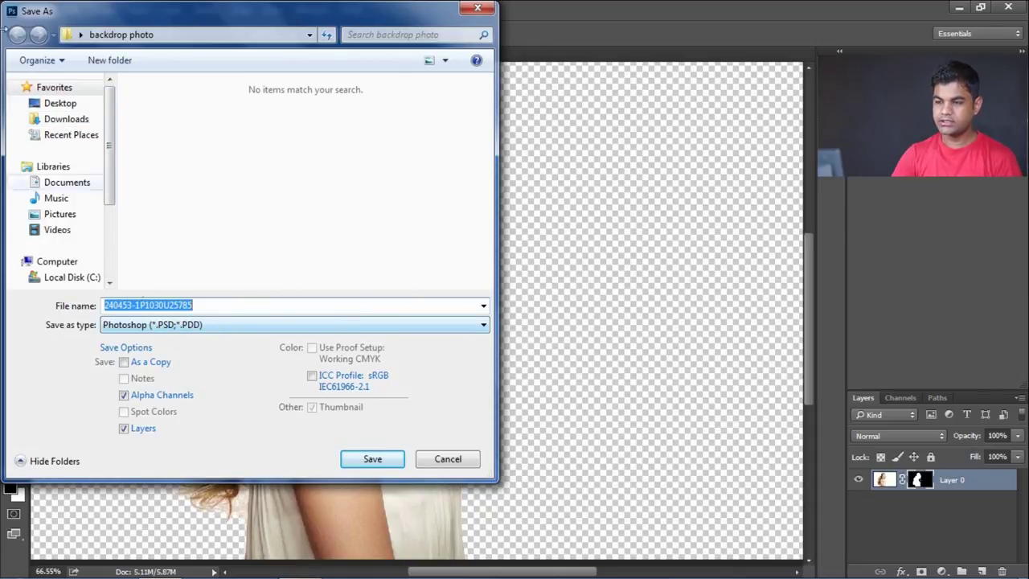
{"action": "left_click", "coordinate": [61, 103]}
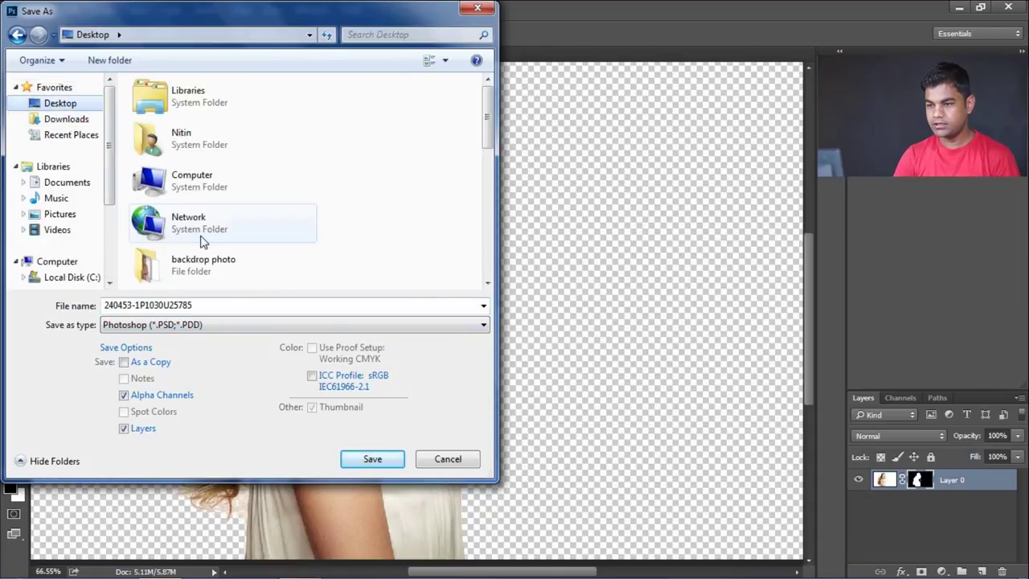
{"action": "left_click", "coordinate": [204, 305]}
{"action": "type", "text": "hair cutting"}
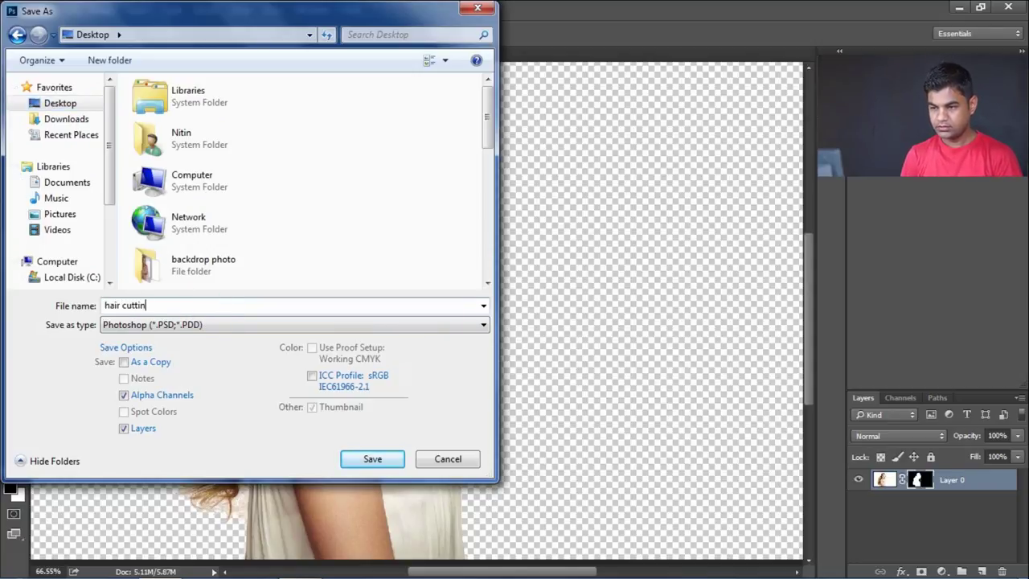
{"action": "left_click", "coordinate": [391, 463]}
{"action": "left_click", "coordinate": [685, 170]}
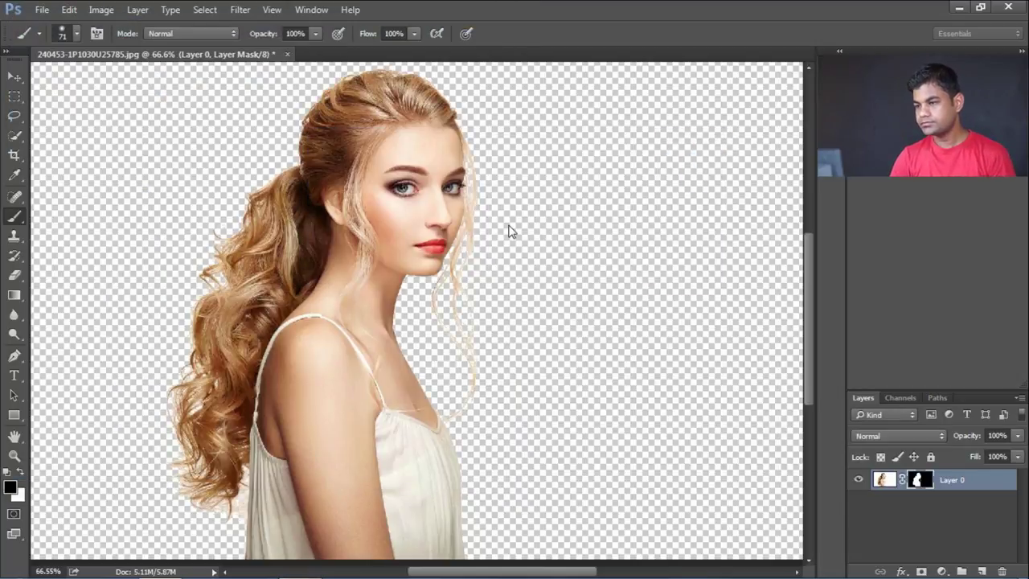